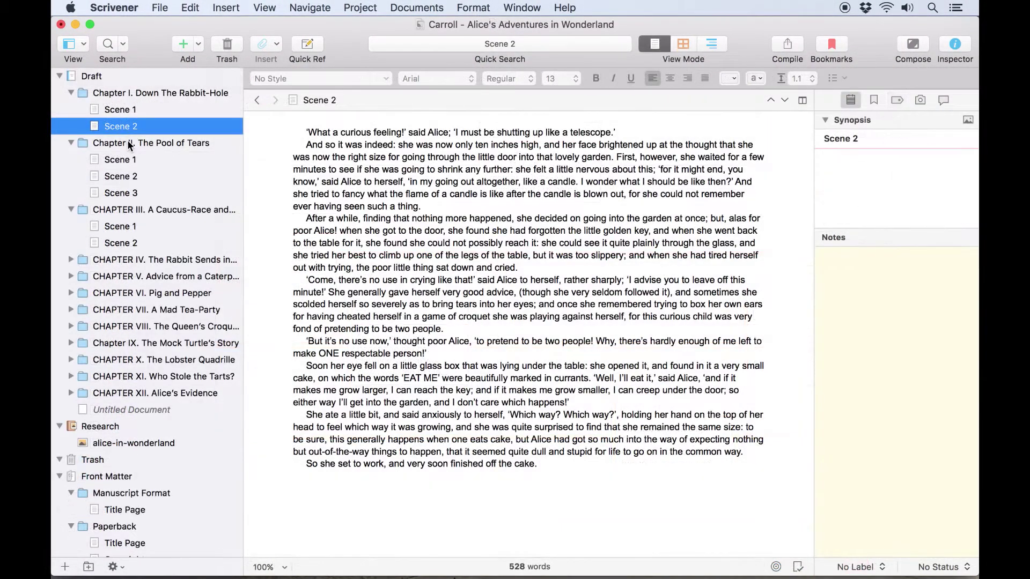
View the Chapter II folder and its three scenes, and return to Scene 1 of Chapter I.
click(130, 144)
click(123, 161)
click(122, 176)
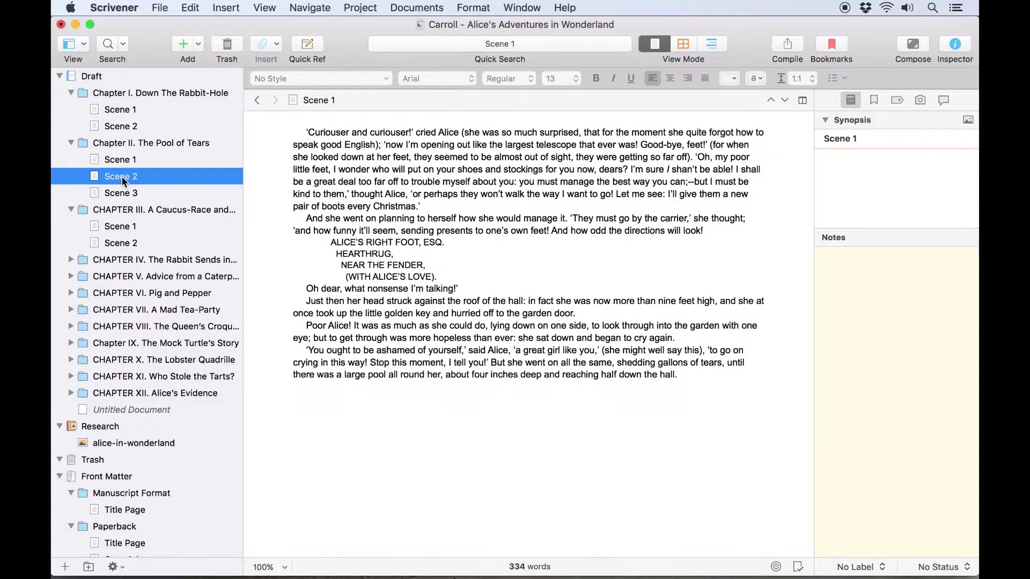
click(122, 195)
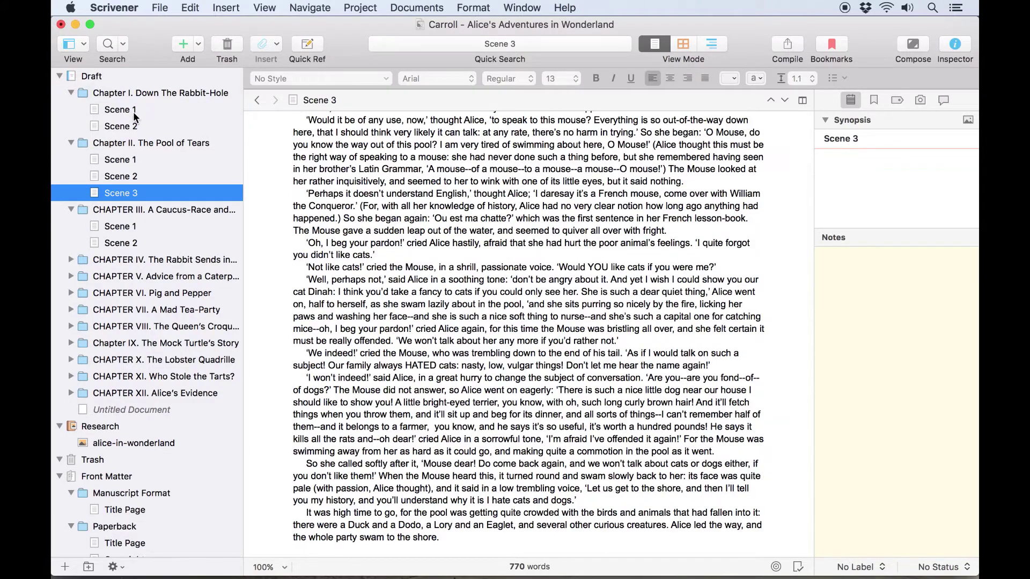
click(133, 111)
Examine the section types assigned to the draft's chapters and scenes in the compile settings, and close them without compiling.
click(161, 7)
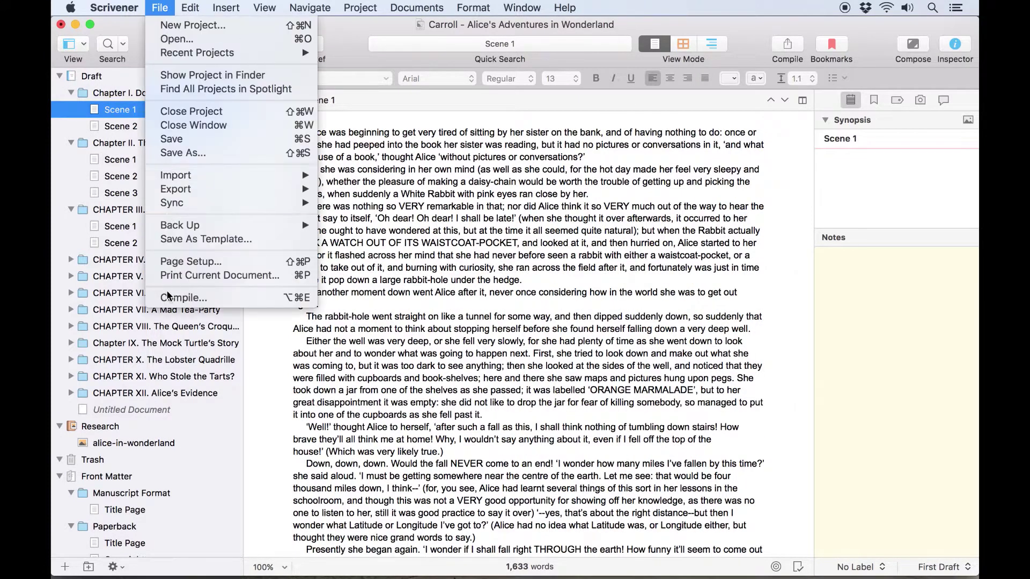
click(166, 305)
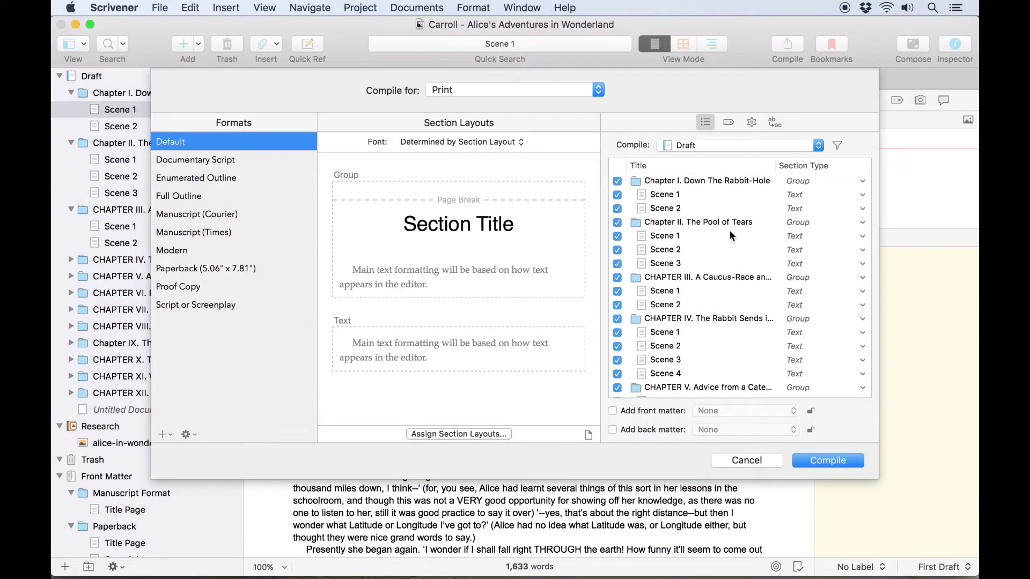
scroll(731, 231, down, 10)
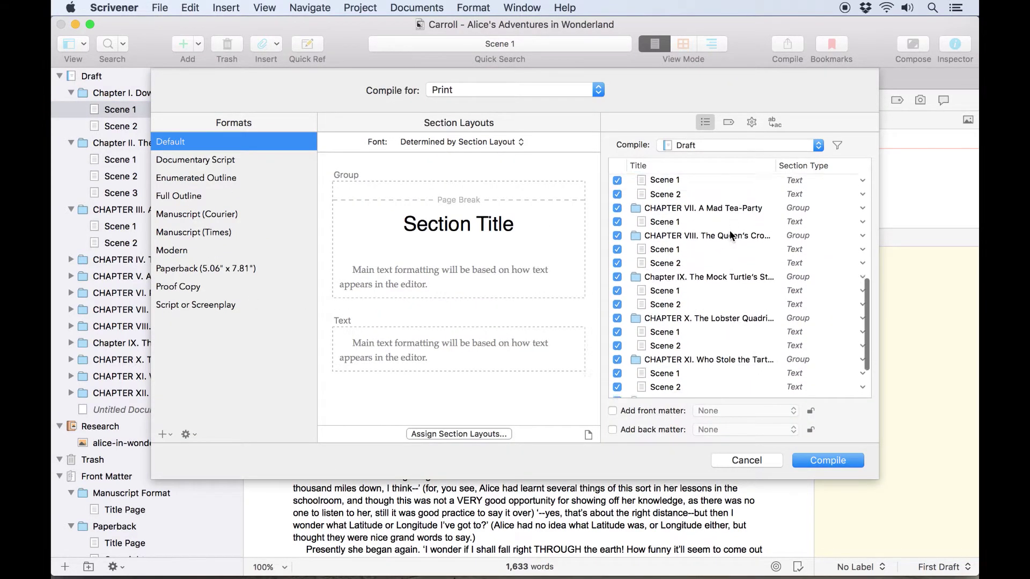
scroll(729, 230, up, 10)
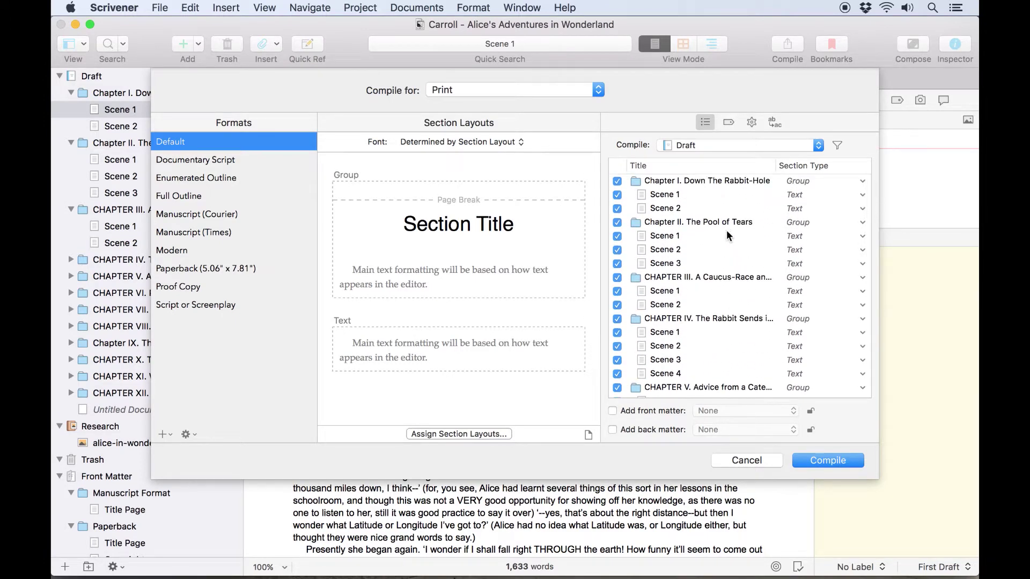
click(671, 194)
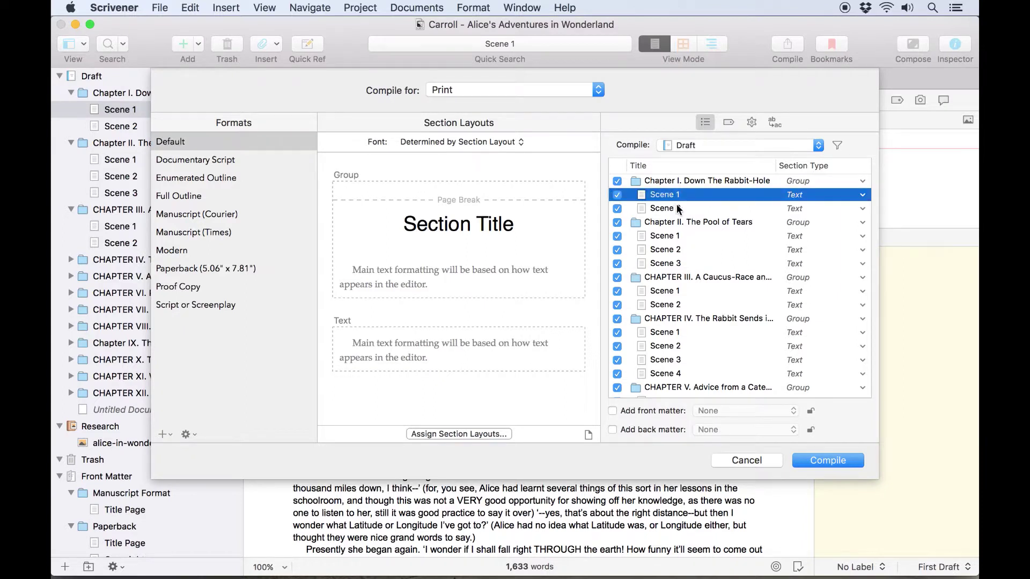
click(689, 183)
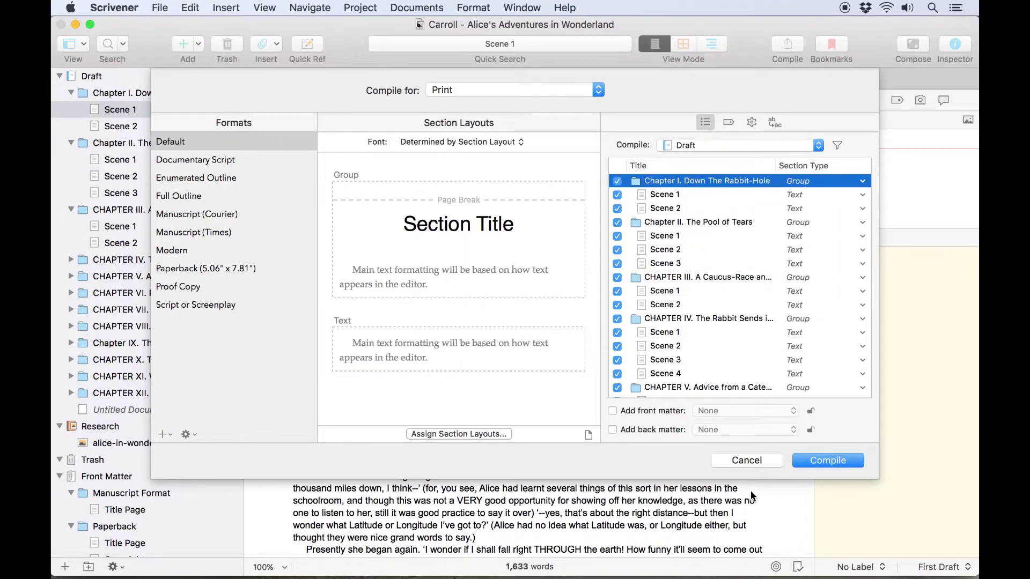
click(753, 457)
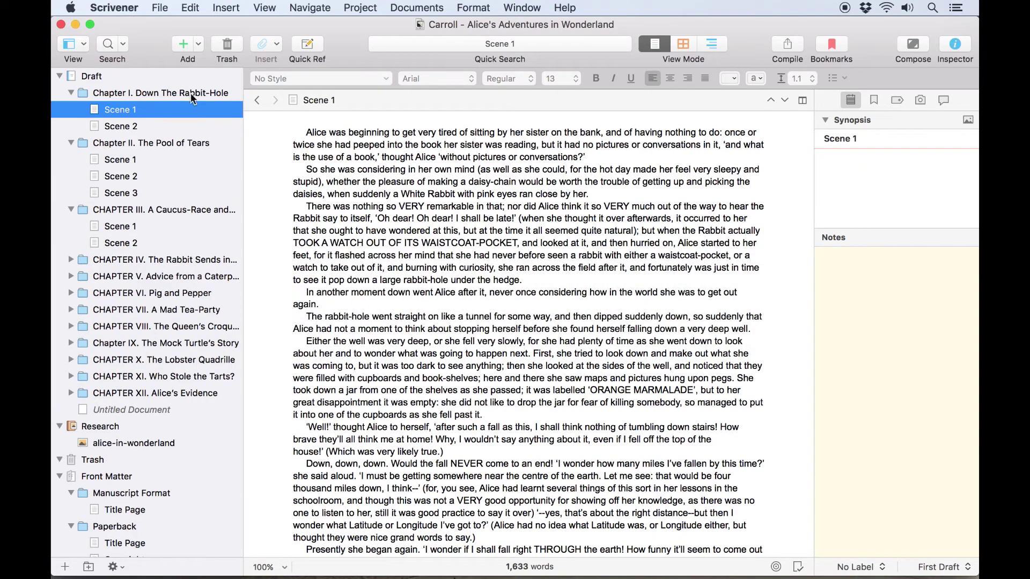
View Scene 2 of Chapter I, Scene 1 of Chapter II and the Chapter II folder.
click(141, 127)
click(134, 160)
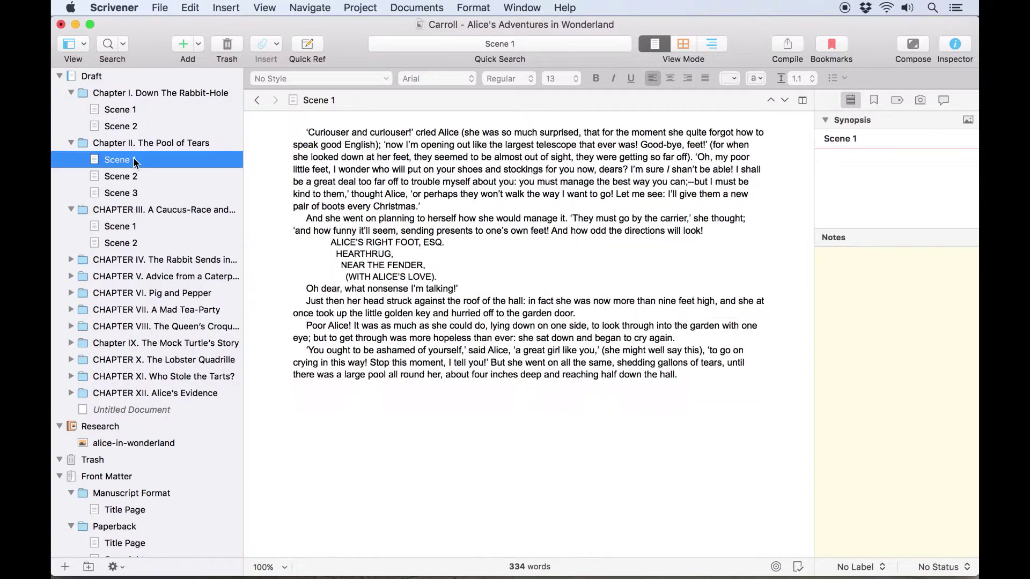
click(141, 142)
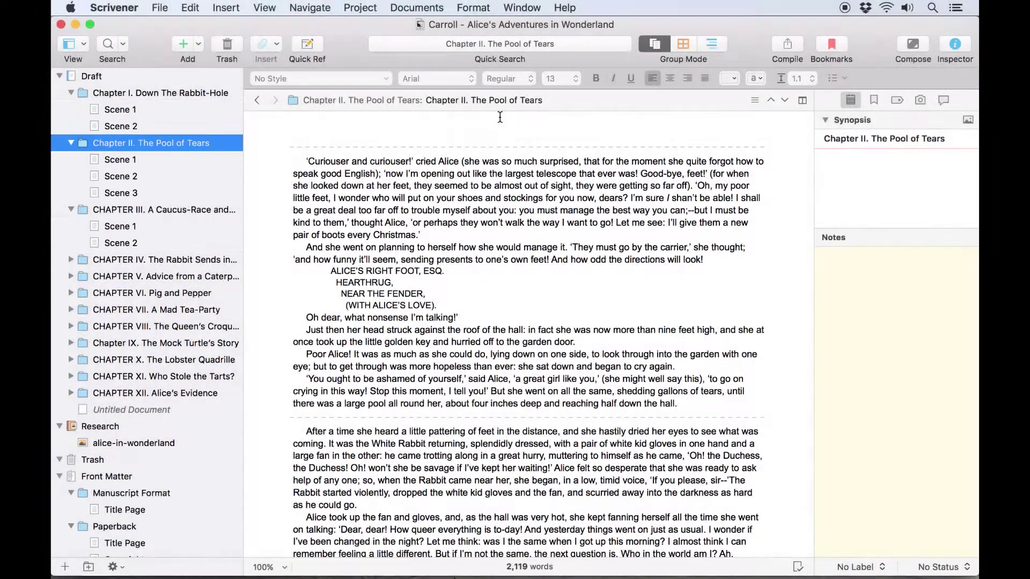
Rename the project's section types from Group to Chapter and from Text to Scene in the project settings.
click(357, 8)
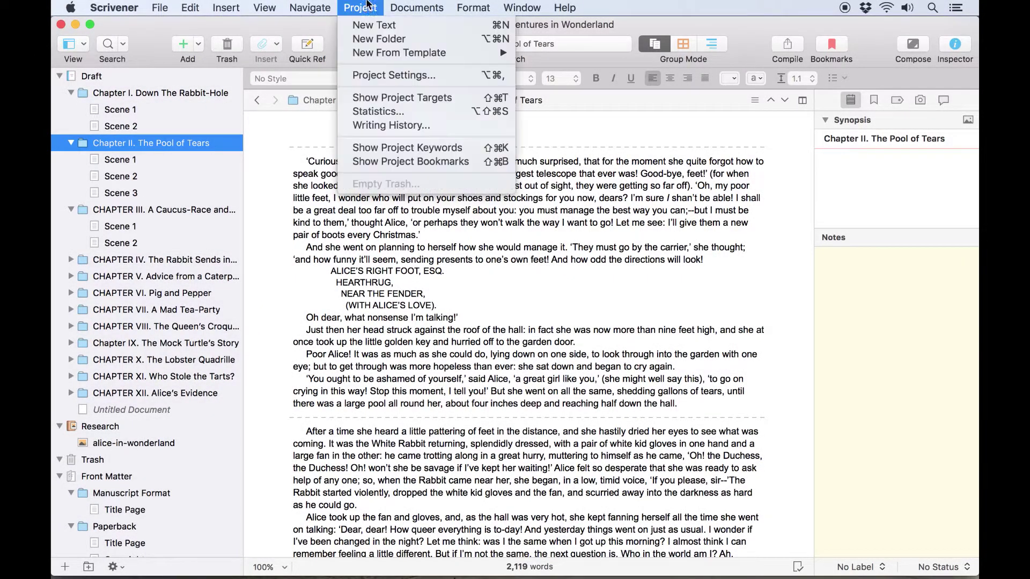
click(383, 75)
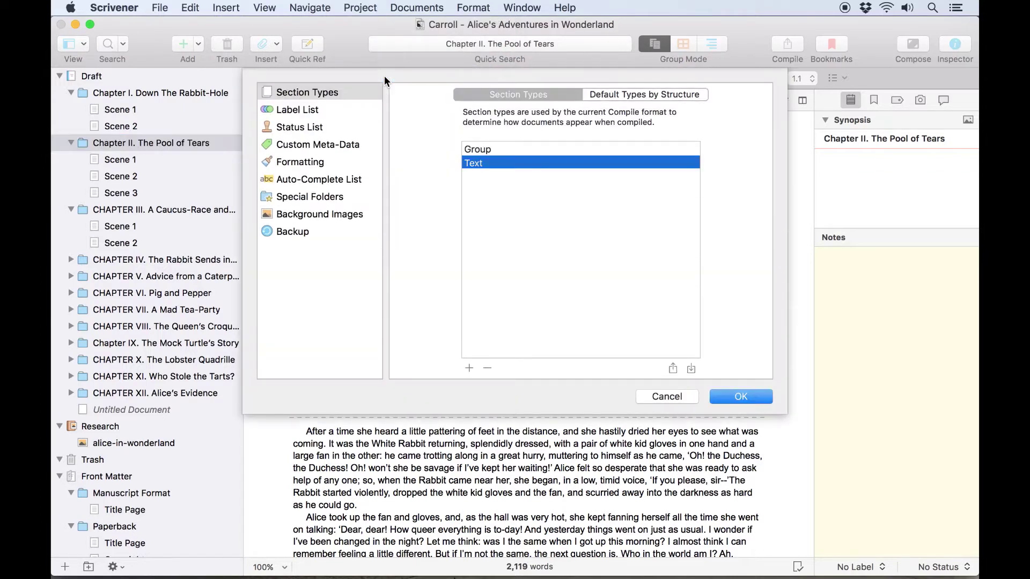
click(524, 152)
click(521, 162)
double_click(504, 152)
text(Chapter)
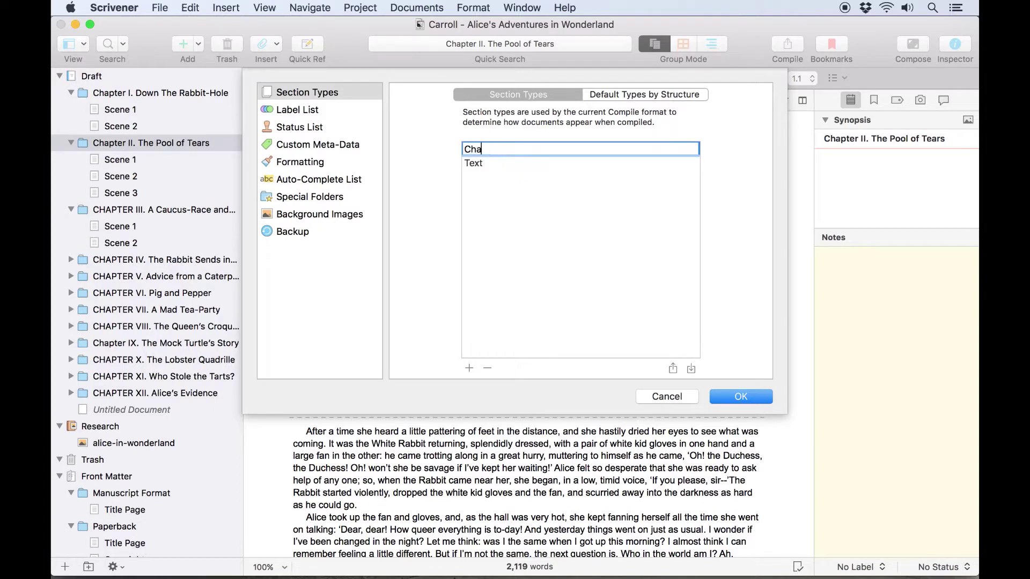
double_click(519, 162)
text(Scene)
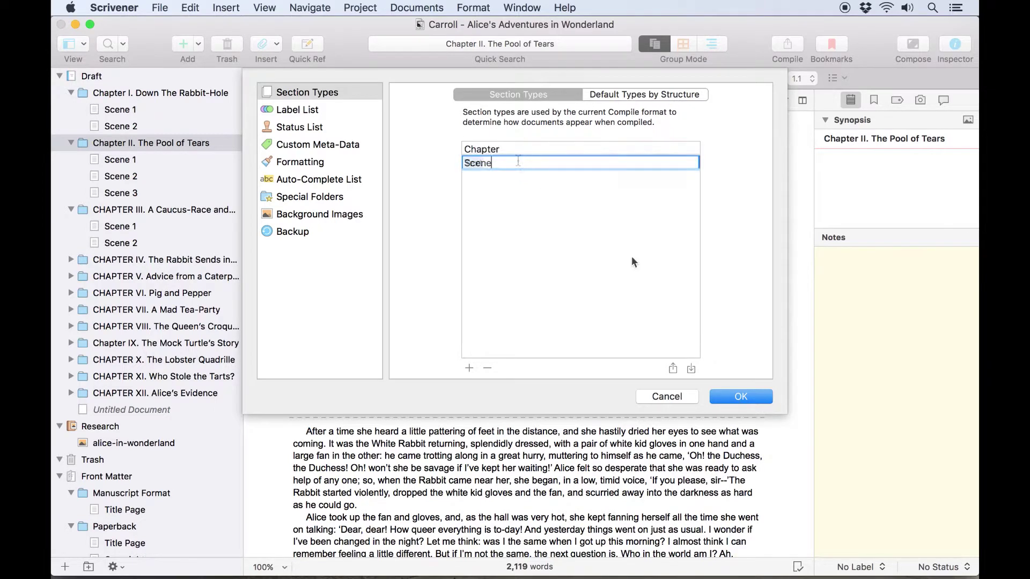
click(746, 396)
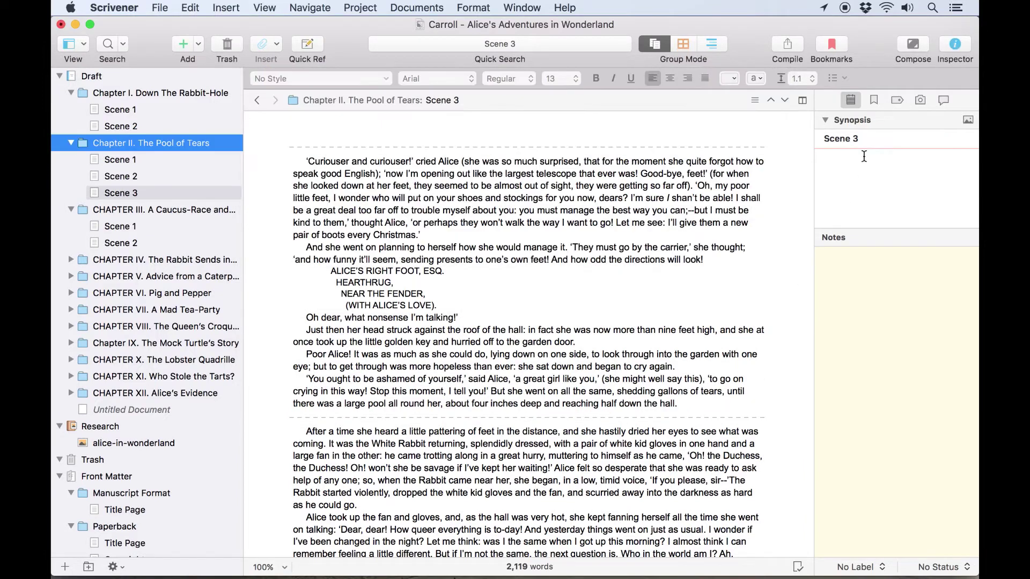
Set the section type of Scene 3 in Chapter II explicitly to Scene in its metadata.
click(896, 101)
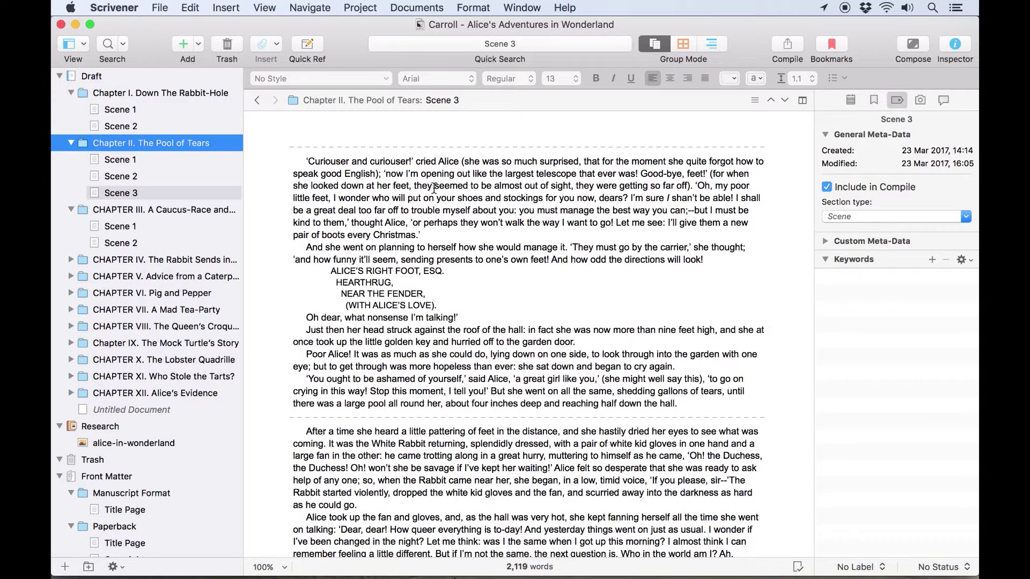
click(131, 194)
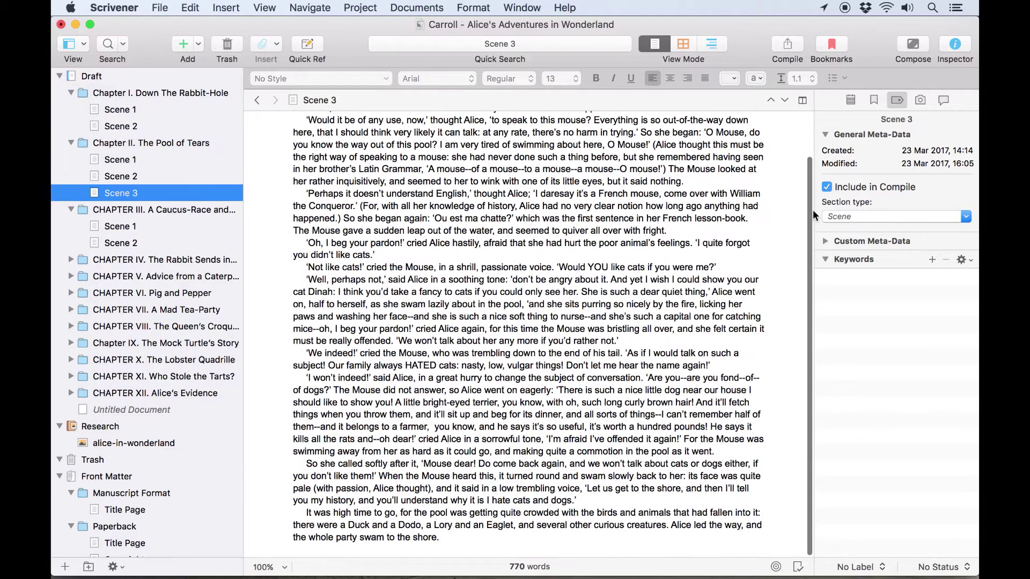
click(899, 216)
click(879, 278)
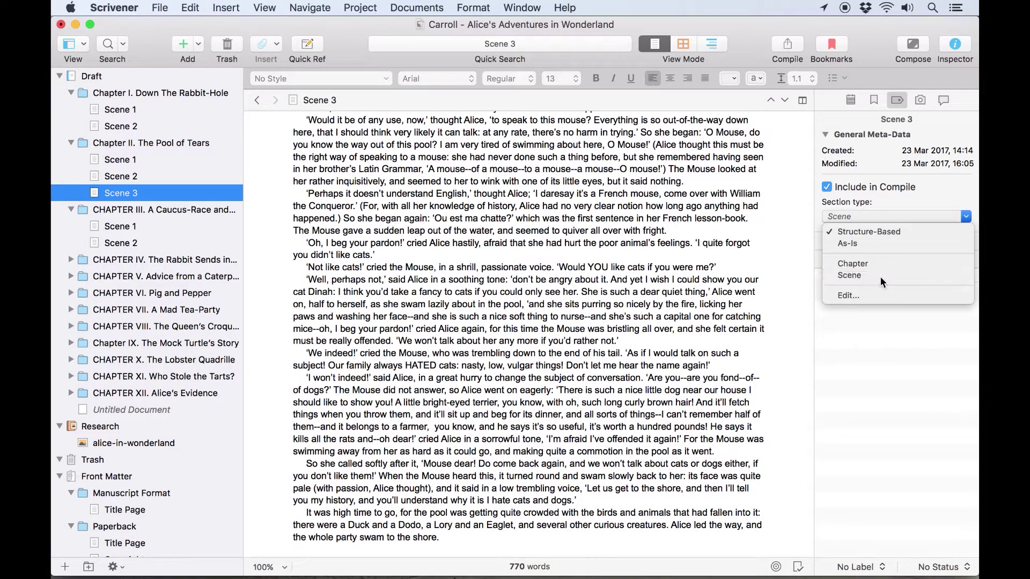
View the section type choices for the Chapter II folder without picking one.
click(176, 143)
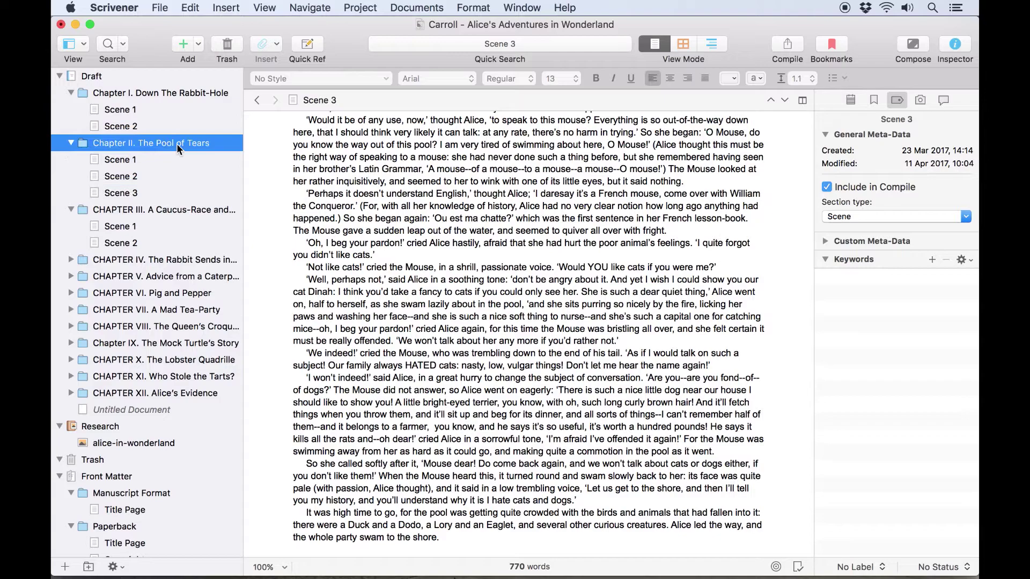
click(881, 219)
key(Escape)
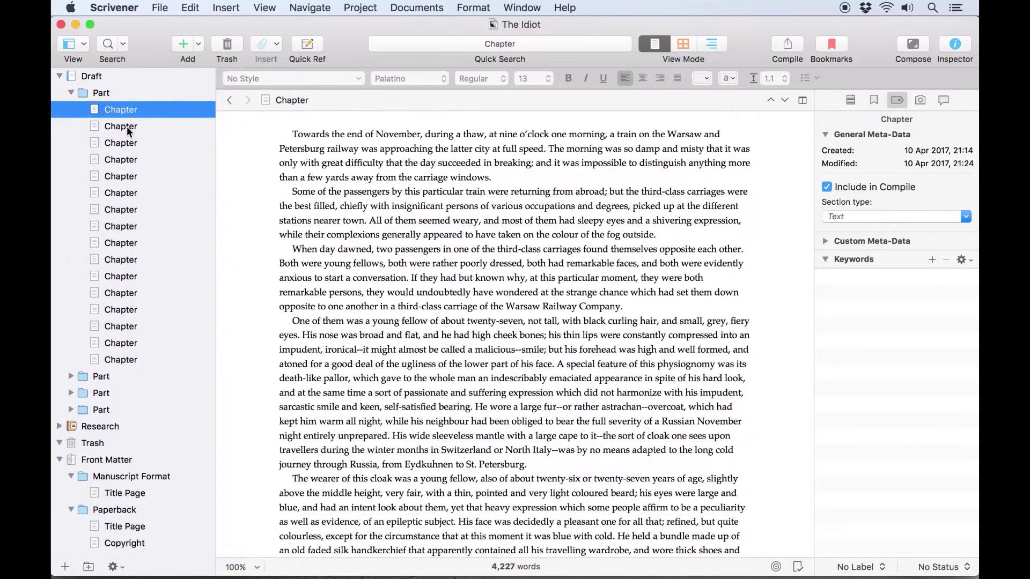
View several chapter documents in the first Part of The Idiot project, and return to the first one.
click(127, 127)
click(127, 143)
click(130, 110)
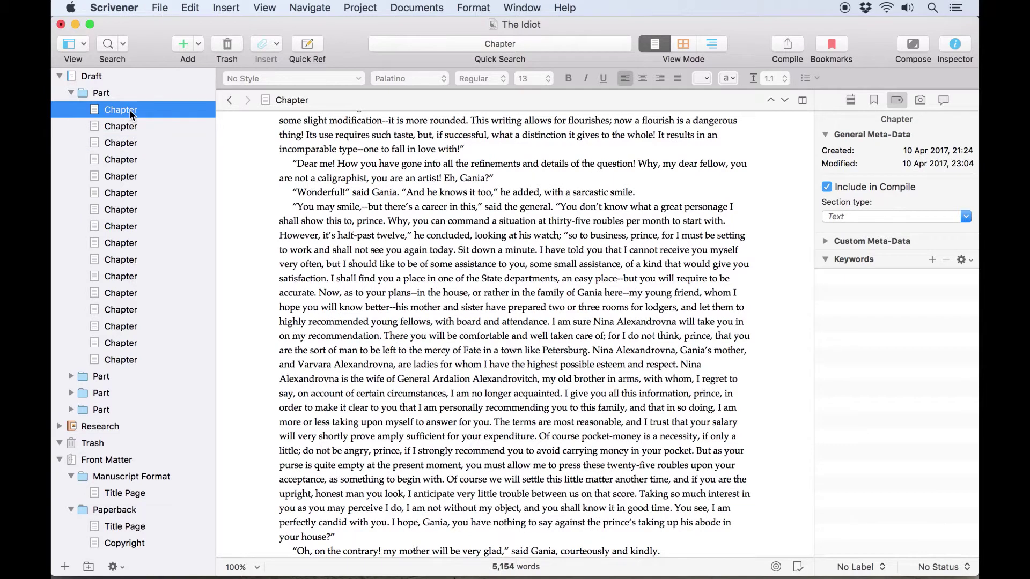
Review the list of section types in The Idiot's project settings.
click(382, 6)
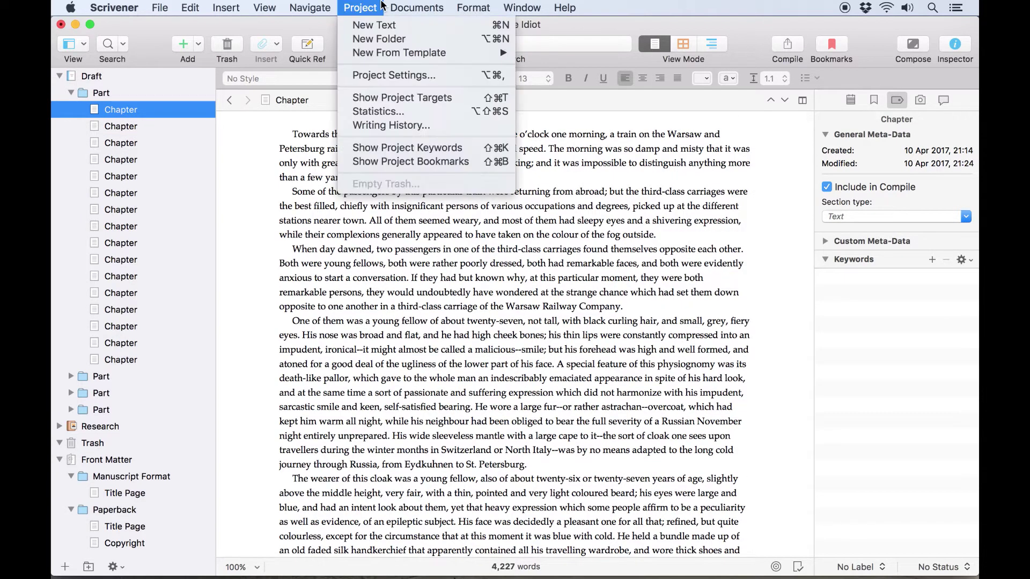
click(381, 76)
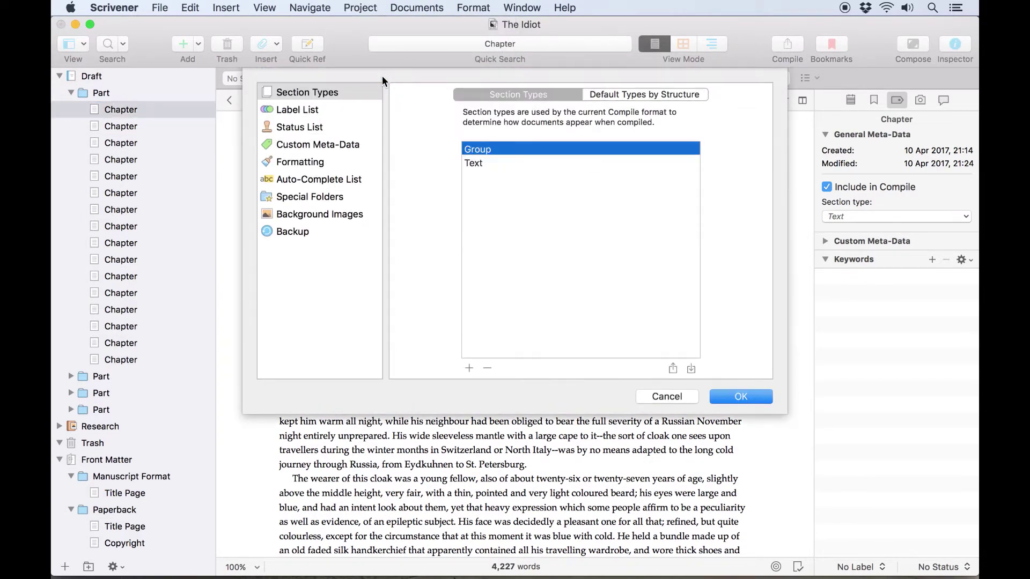
click(729, 398)
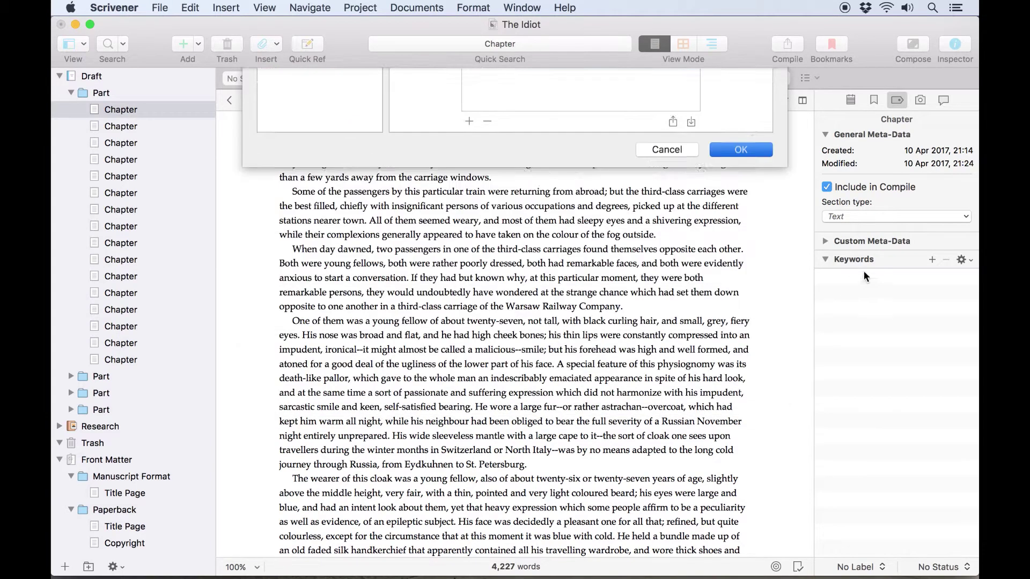
Edit The Idiot's section types from the document metadata, renaming Group to Part and Text to Chapter.
click(892, 215)
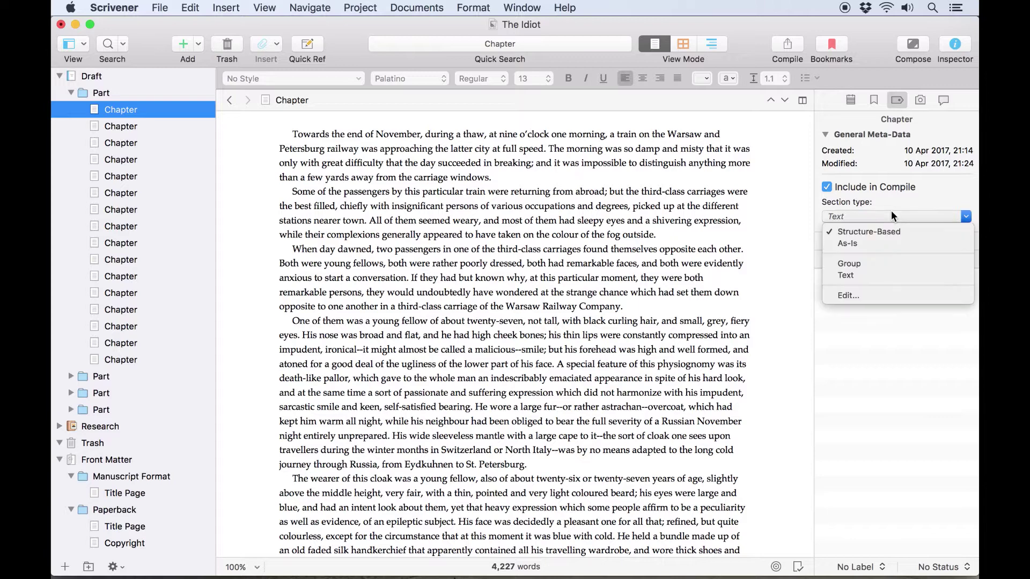
click(898, 297)
double_click(508, 149)
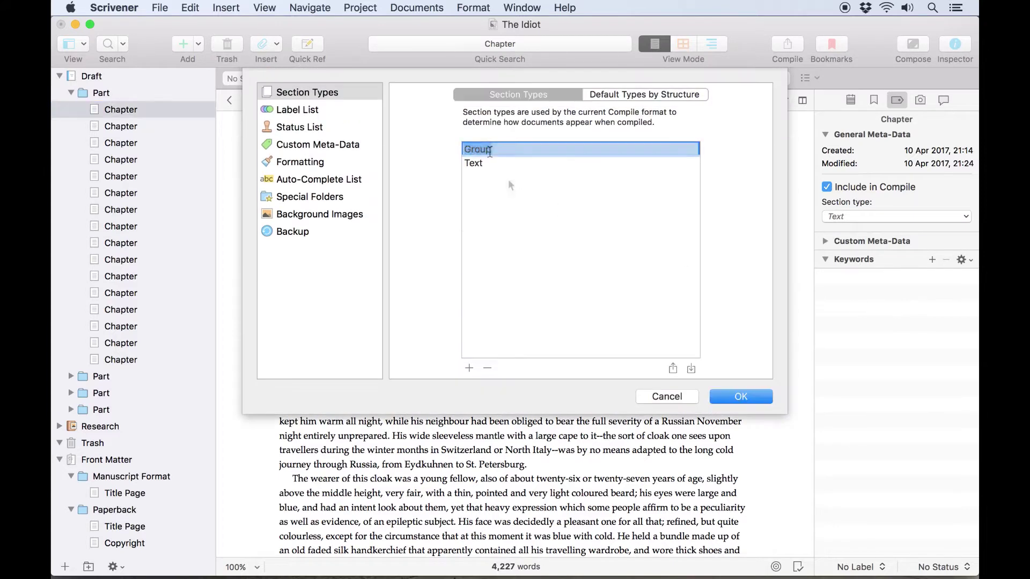
text(Part)
key(Tab)
text(Chapter)
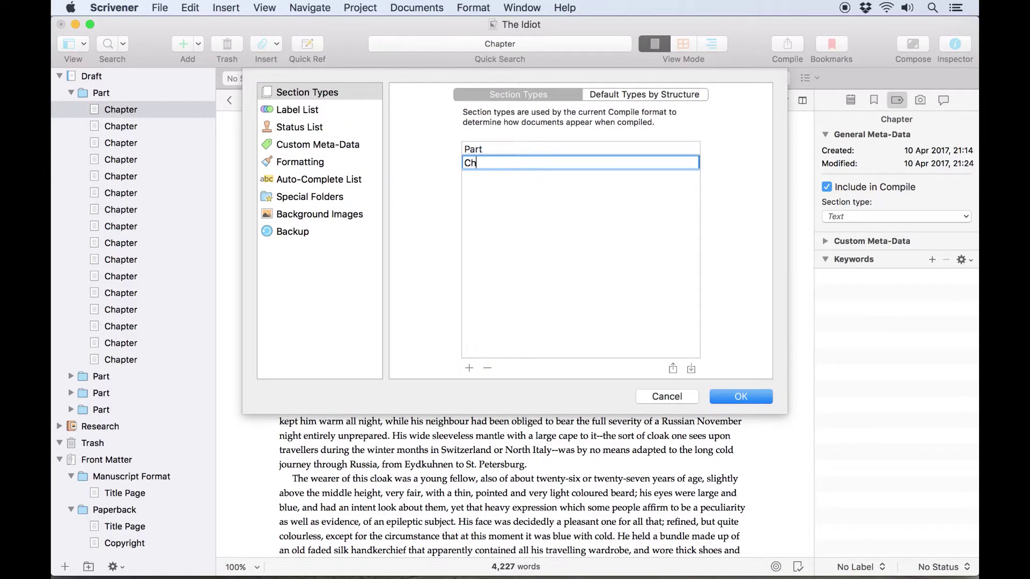
click(735, 400)
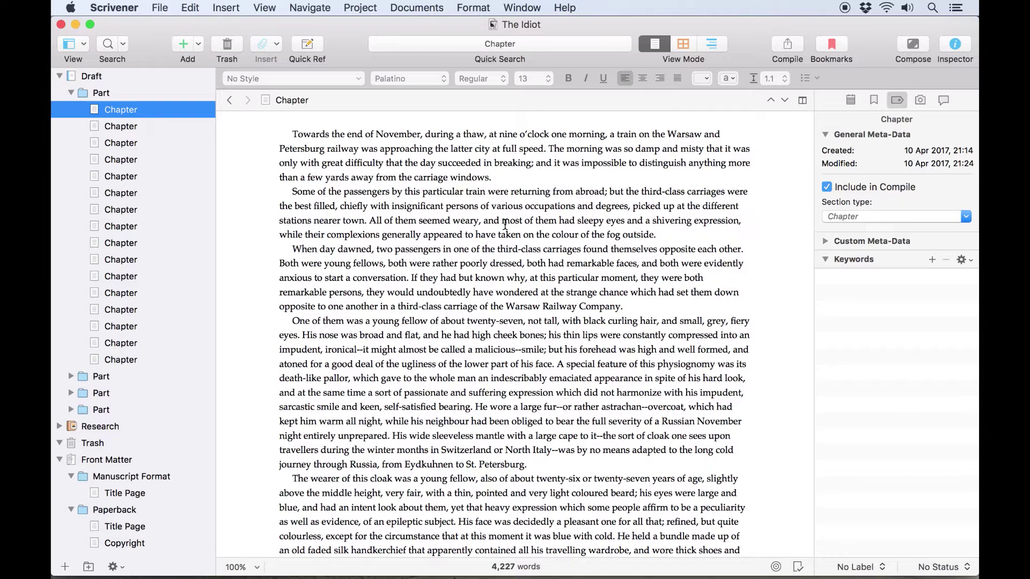
Add a new section type named Appendix to The Idiot's section type list.
click(832, 215)
click(844, 296)
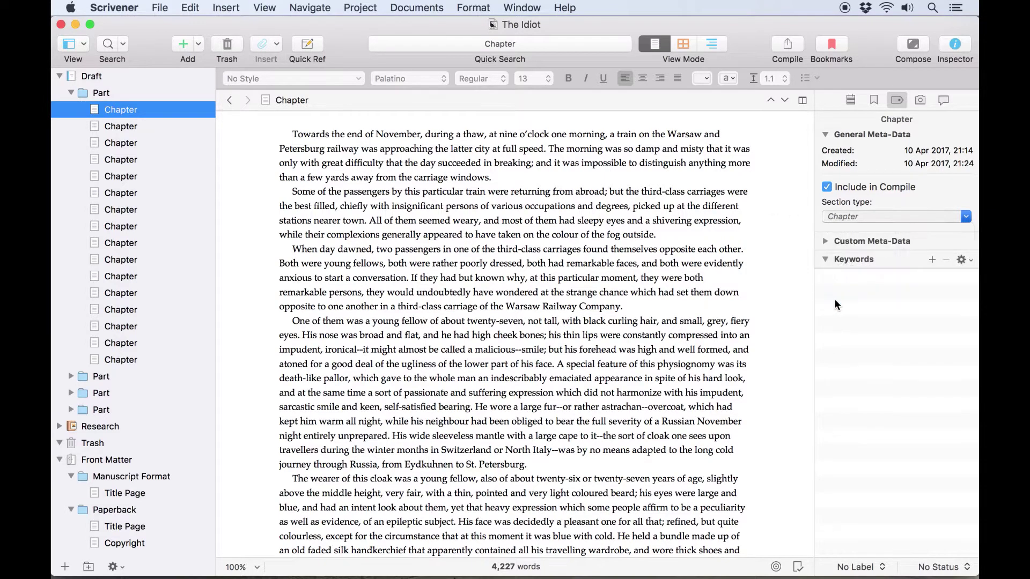
click(469, 368)
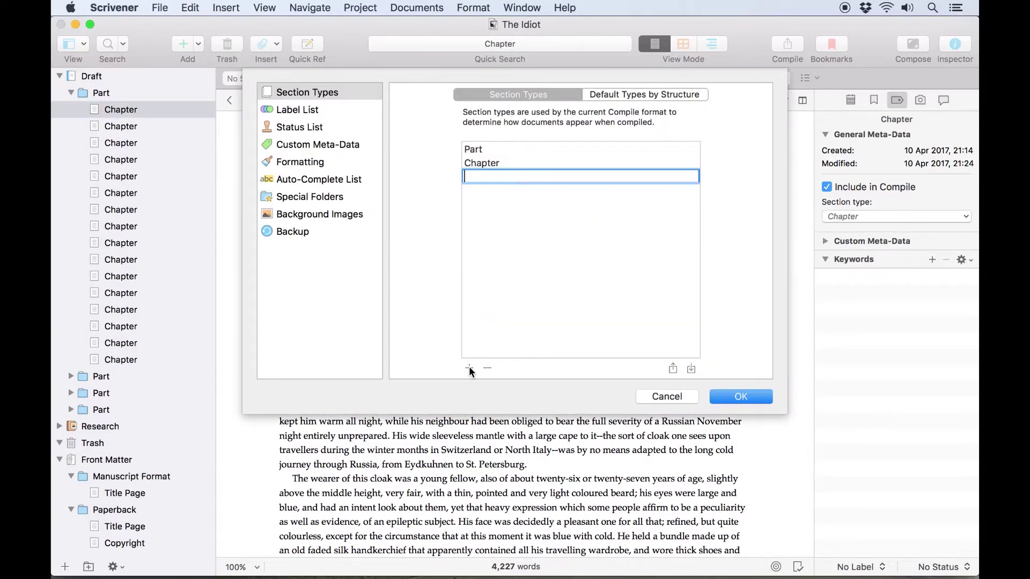
text(Appendix)
click(747, 397)
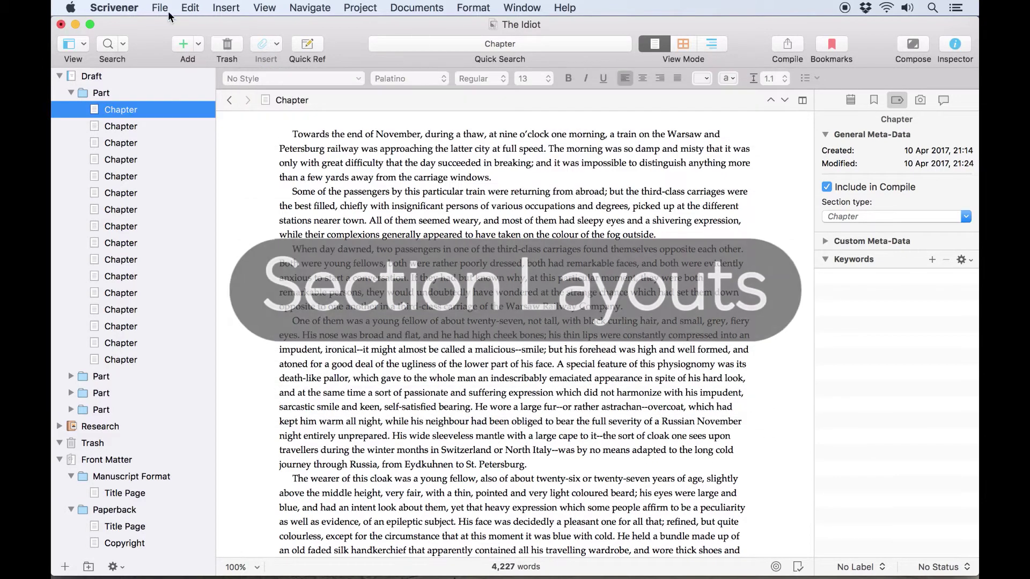
Open the compile settings for The Idiot and review the section types of its parts and chapters.
click(161, 7)
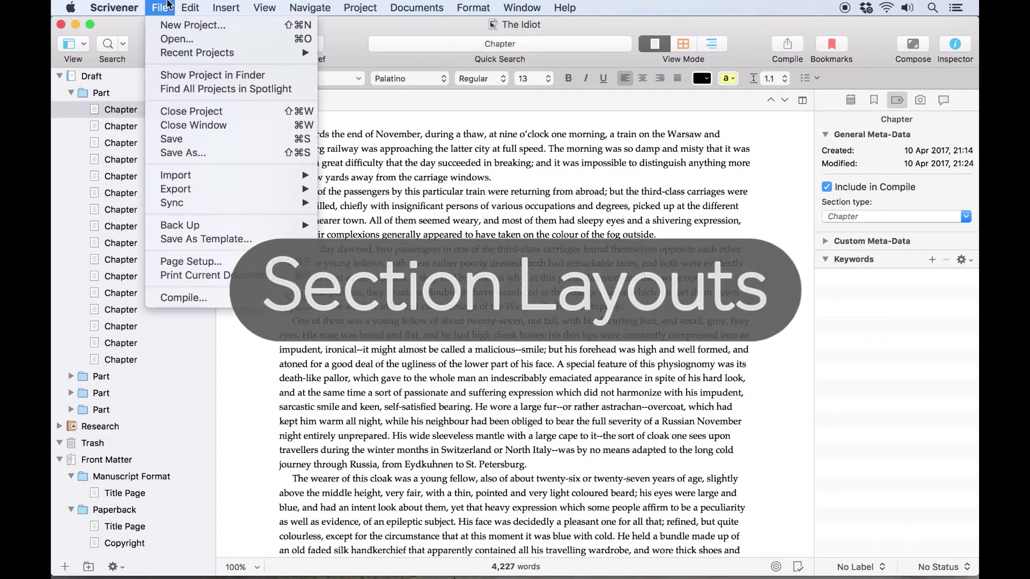
click(182, 299)
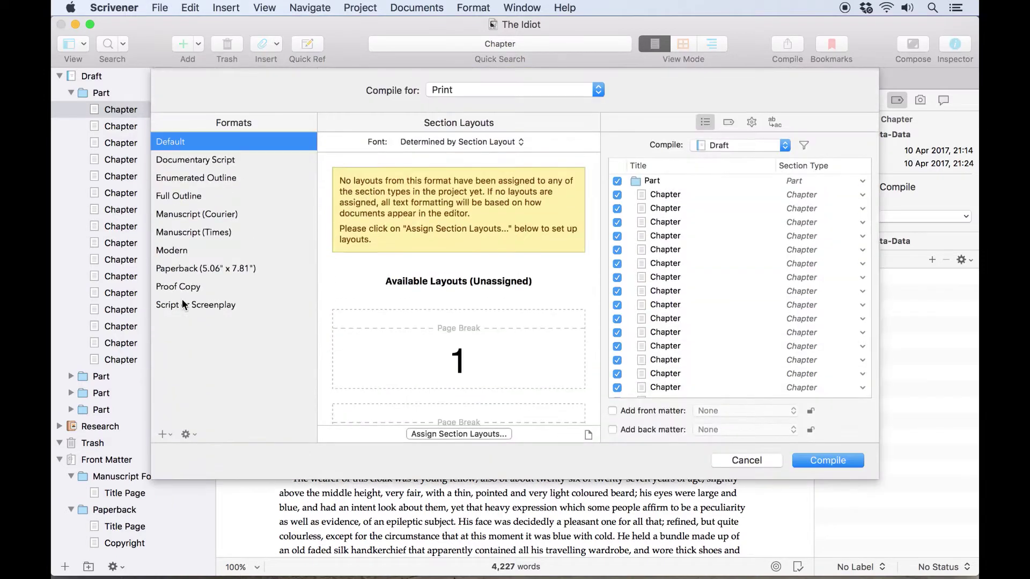
scroll(710, 222, down, 5)
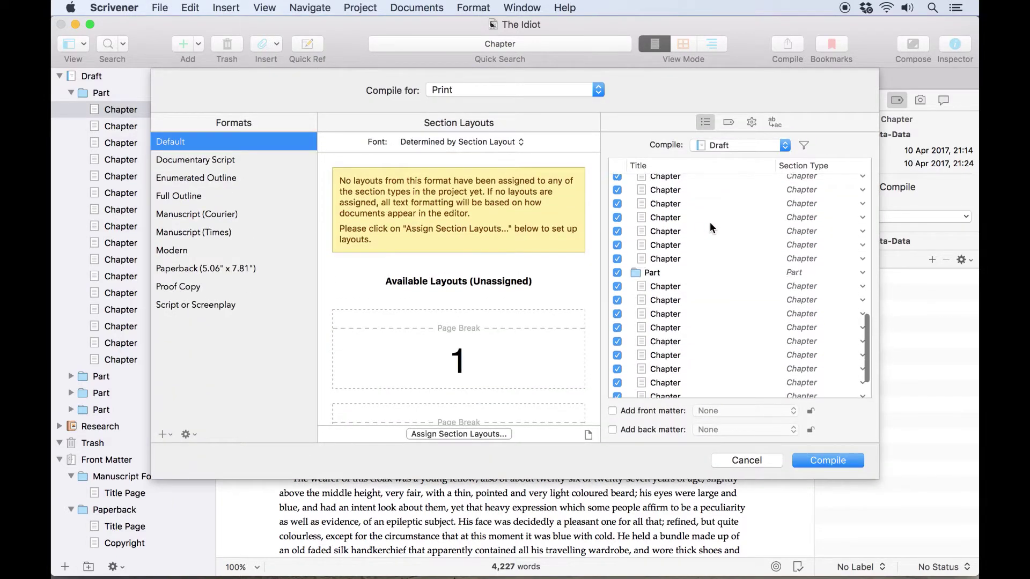
Check the section type options available for the first chapter in the compile list, keeping it structure-based.
scroll(710, 222, down, 3)
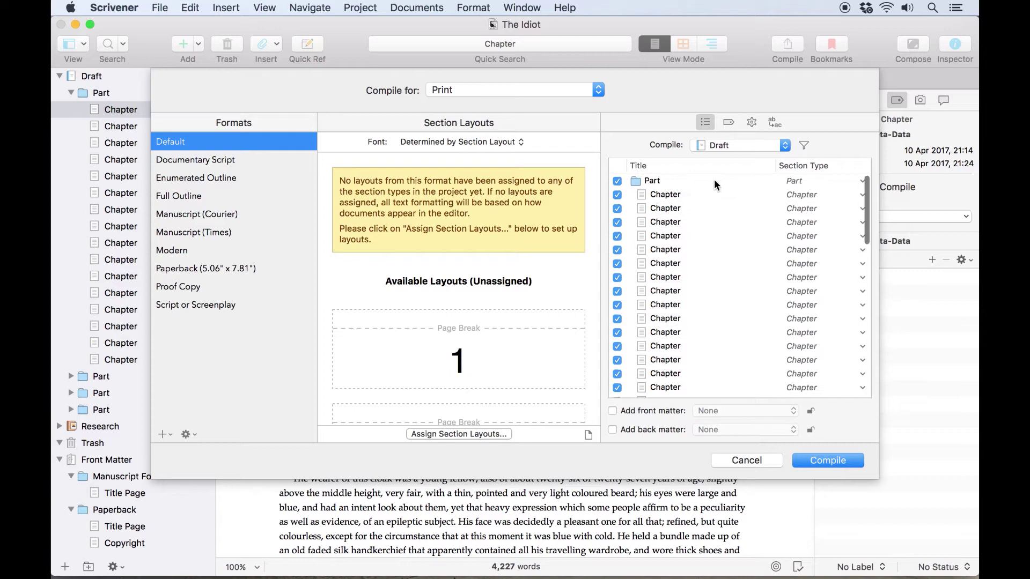
click(808, 196)
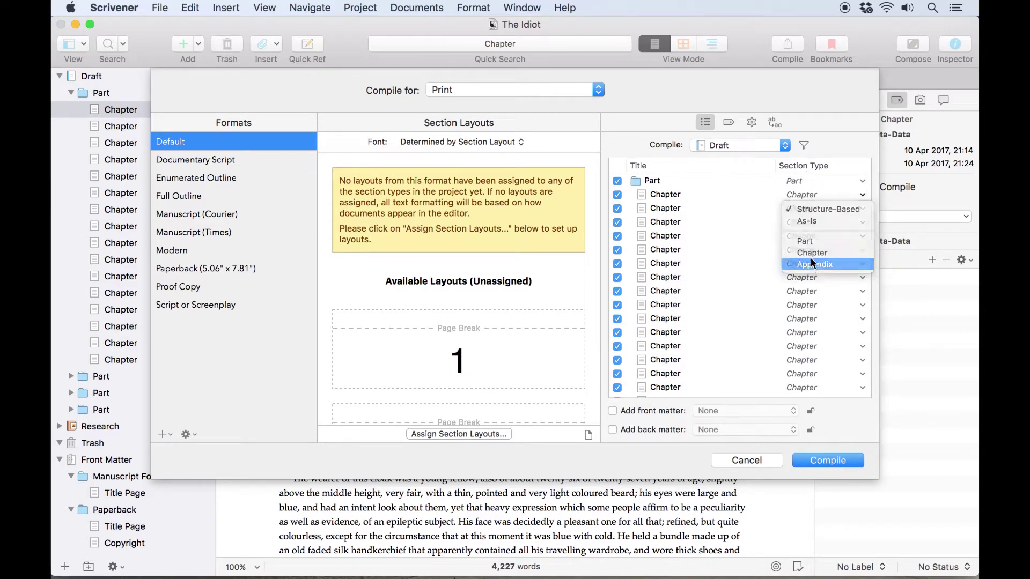
click(810, 259)
click(809, 194)
click(810, 210)
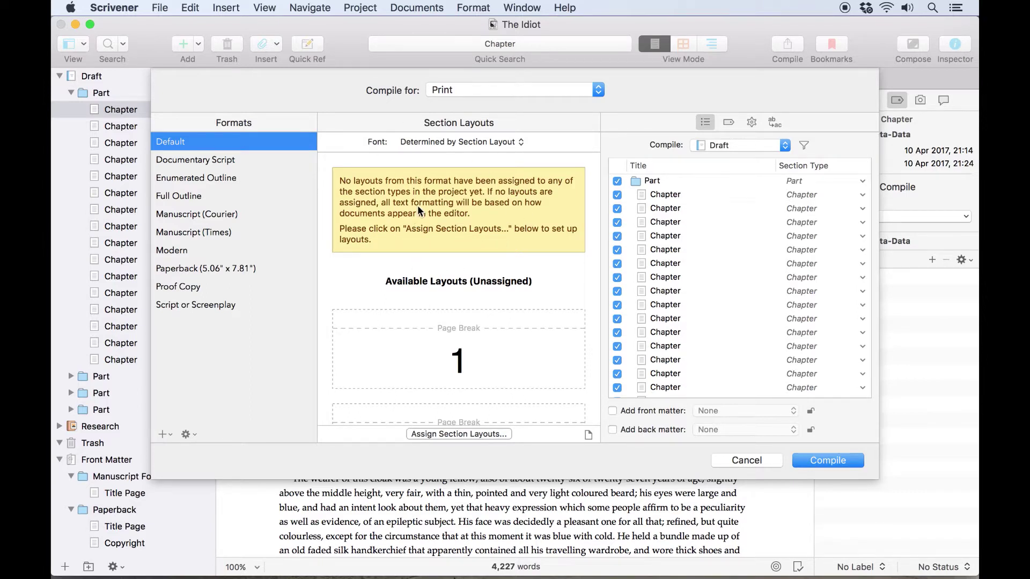
Choose the Modern compile format and look through its available section layouts.
click(209, 251)
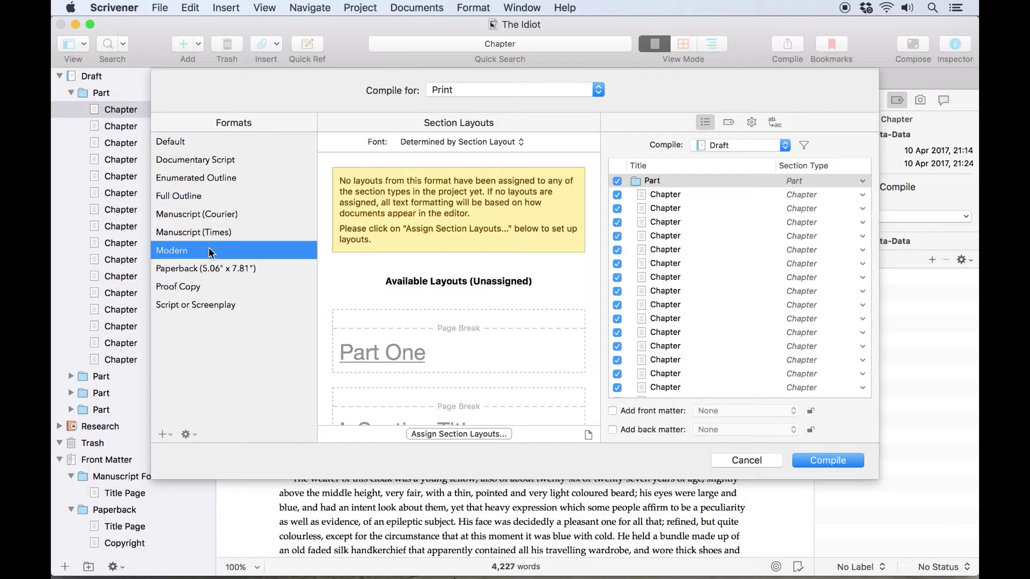
scroll(482, 218, down, 10)
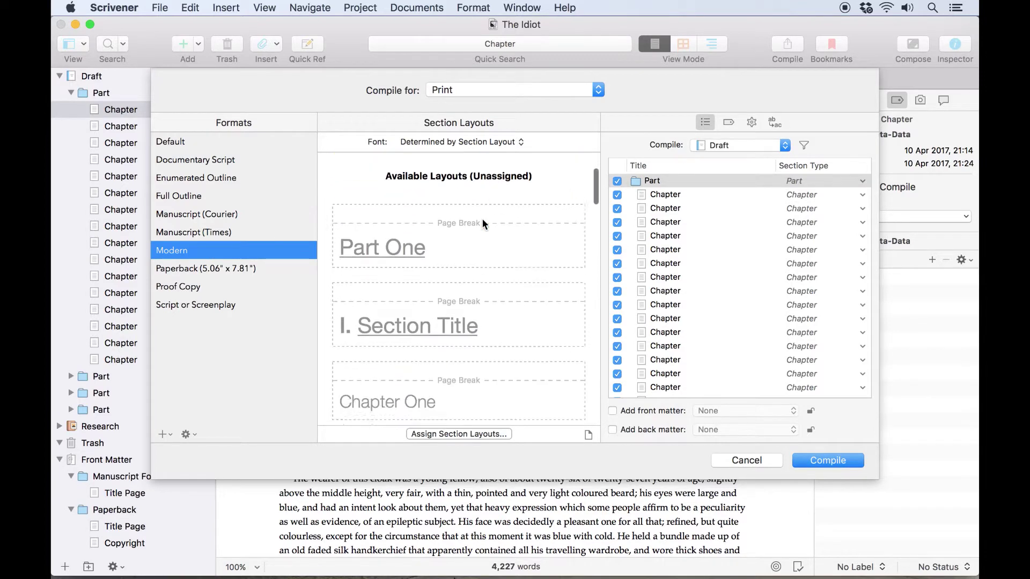
scroll(483, 219, down, 5)
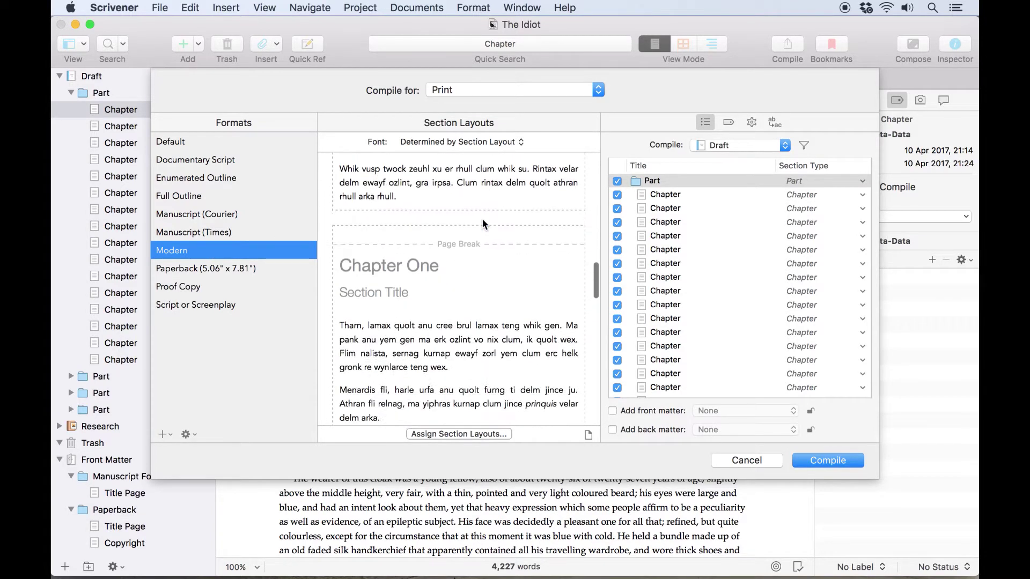
scroll(482, 219, up, 10)
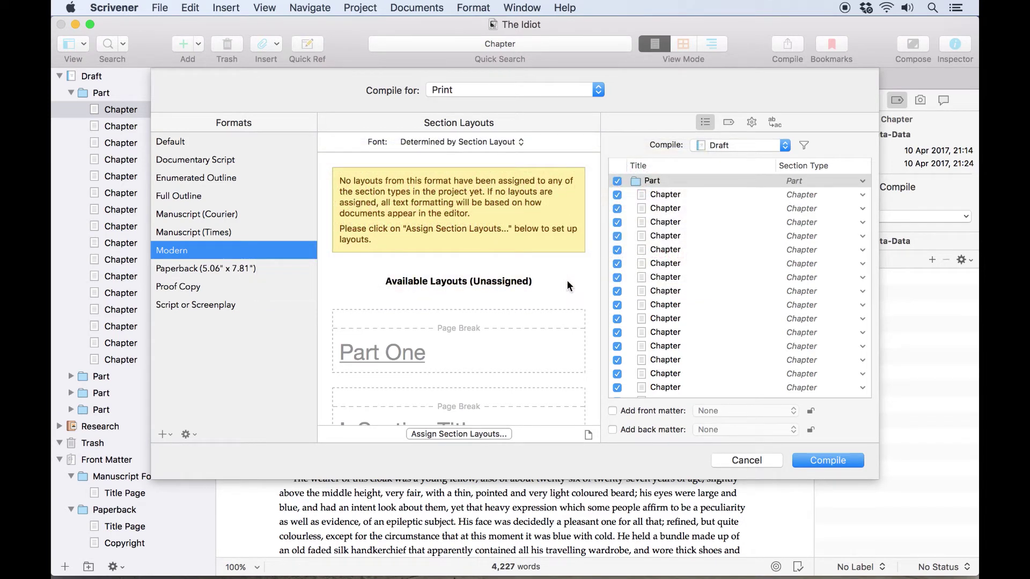
Assign the Part Number Page layout to the Part section type in the Modern format.
click(482, 434)
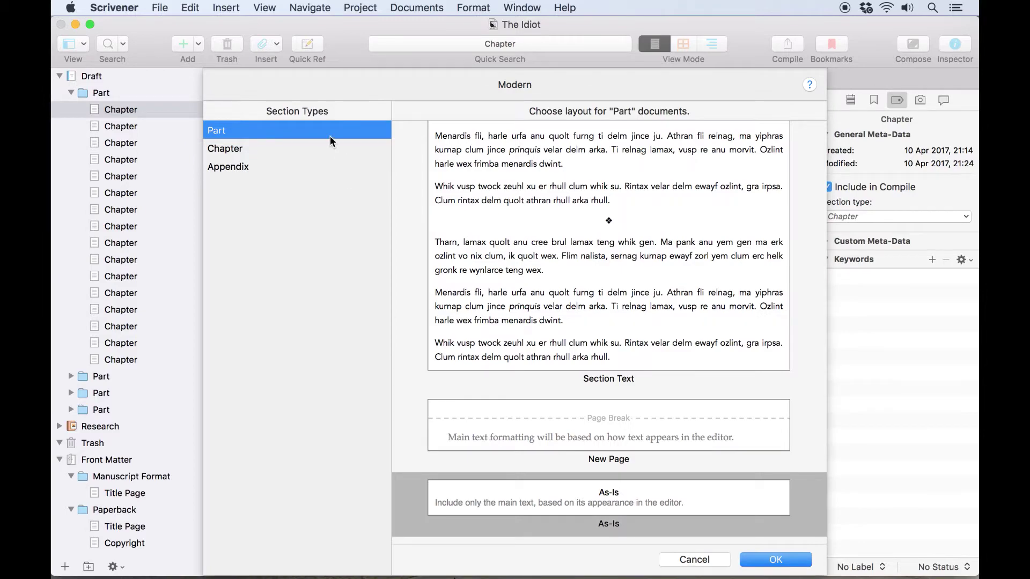
scroll(641, 306, up, 15)
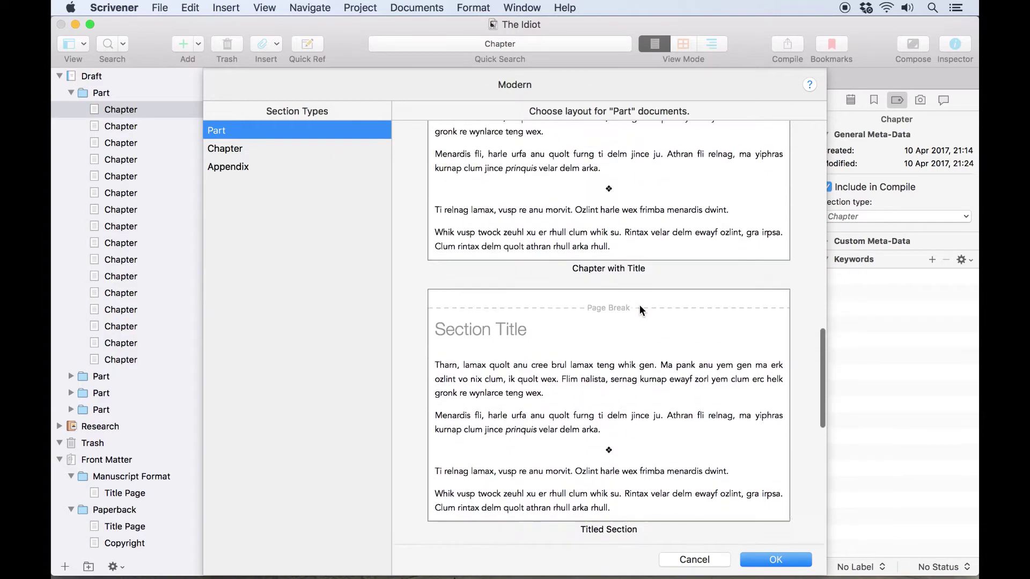
scroll(640, 305, up, 5)
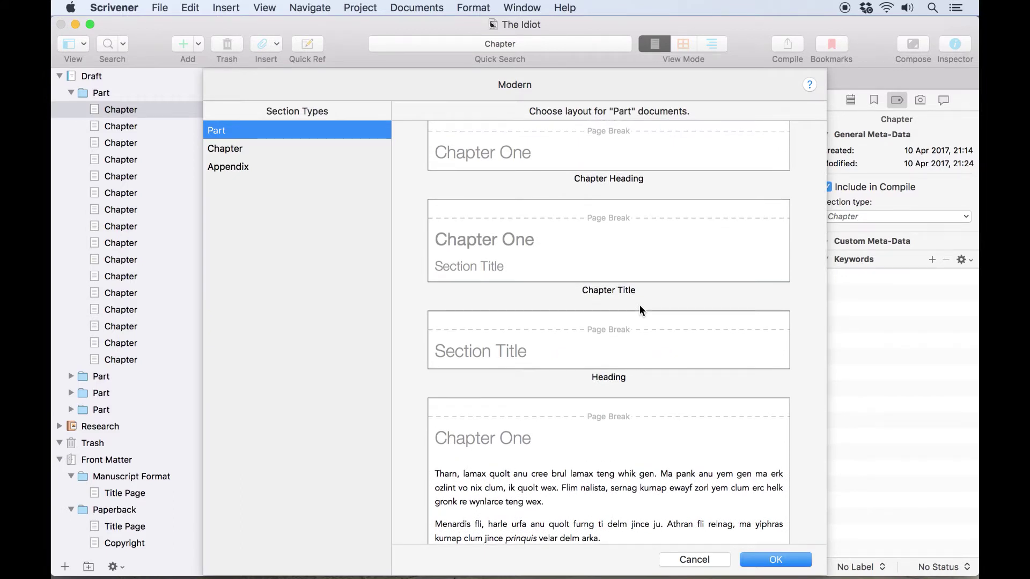
scroll(640, 305, up, 5)
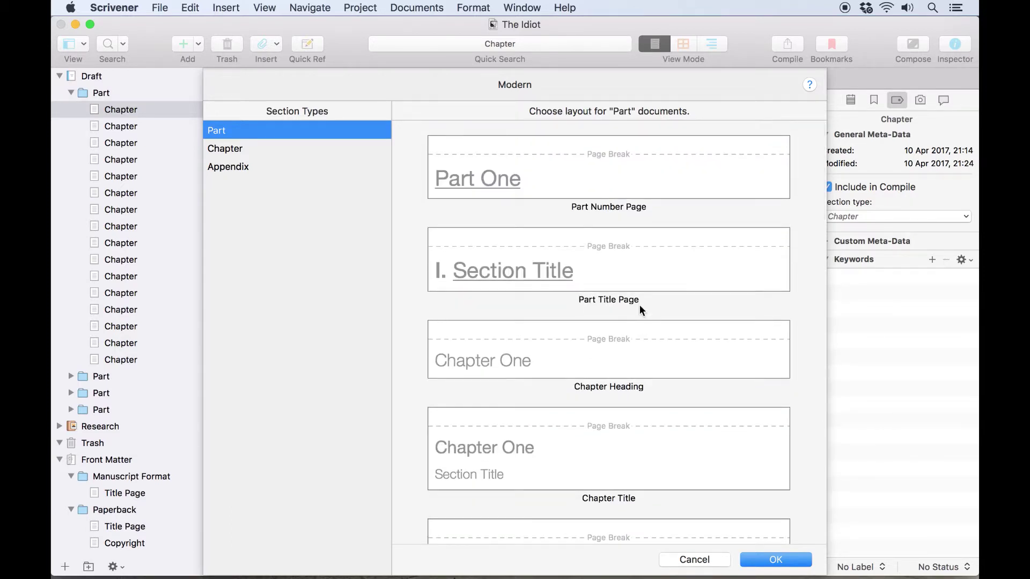
click(621, 185)
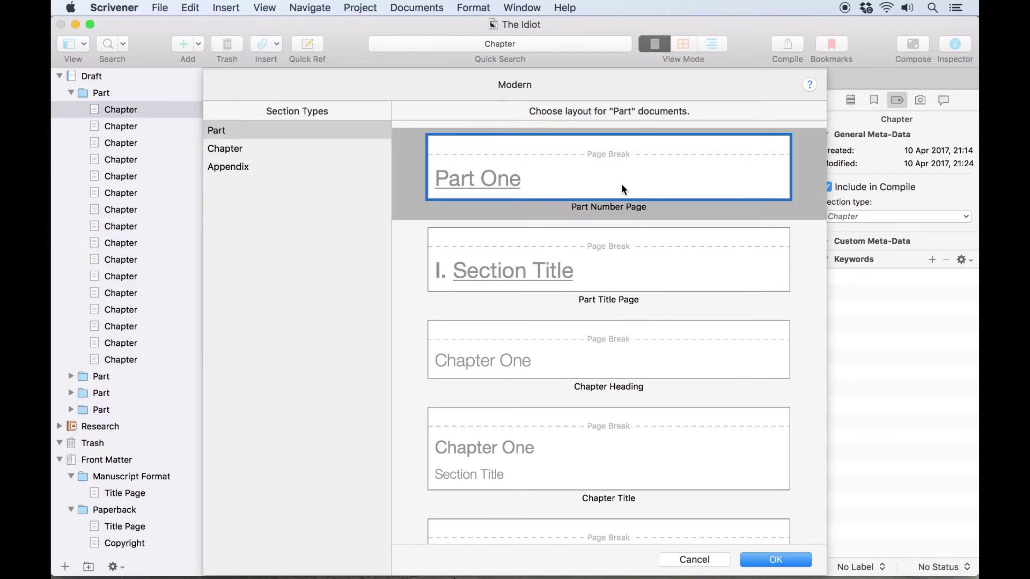
Assign the Chapter layout to the Chapter section type, leave Appendix on As-Is and apply the layout assignments.
click(315, 149)
scroll(661, 435, up, 10)
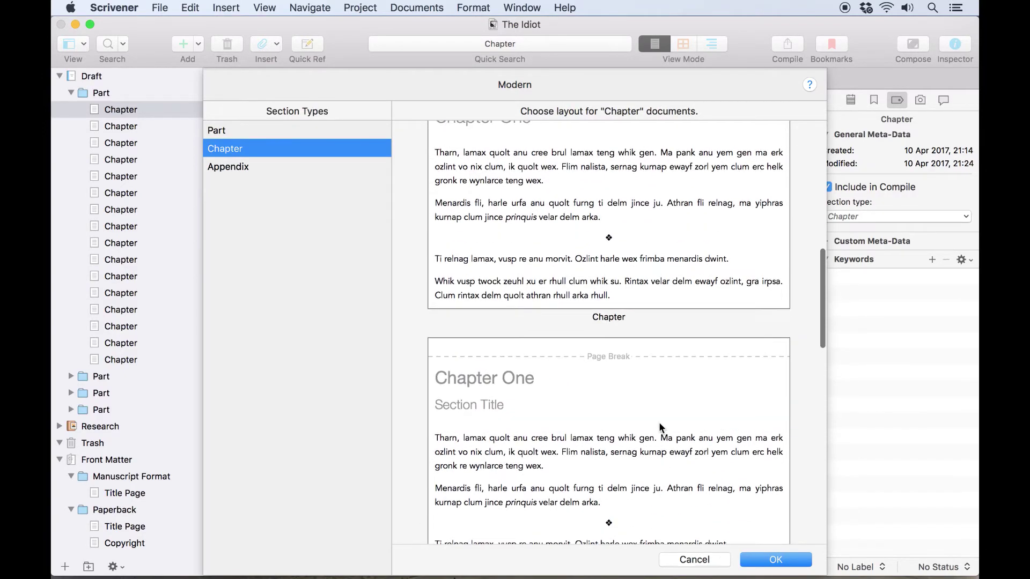
scroll(660, 423, up, 5)
click(609, 352)
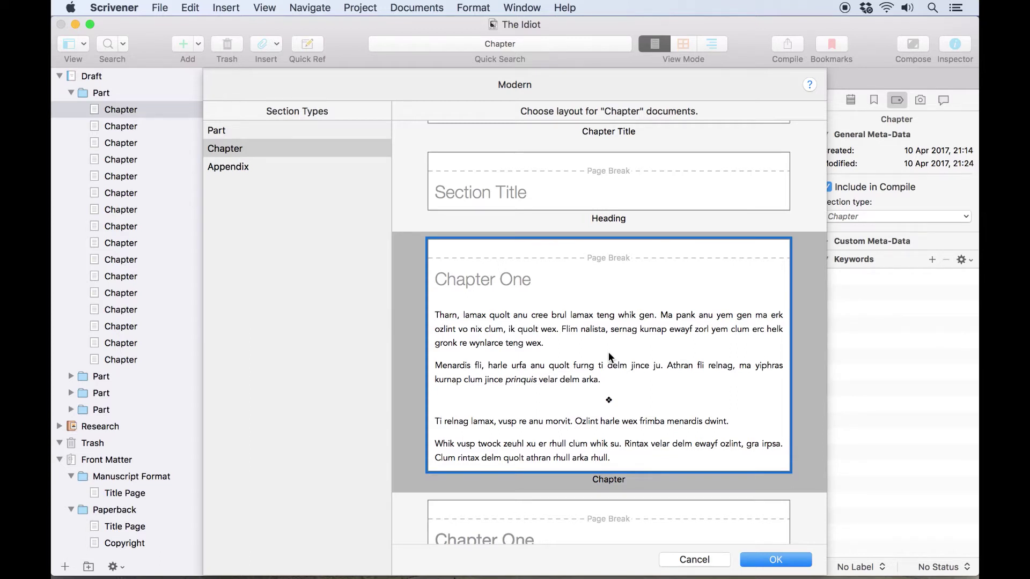
scroll(622, 338, down, 10)
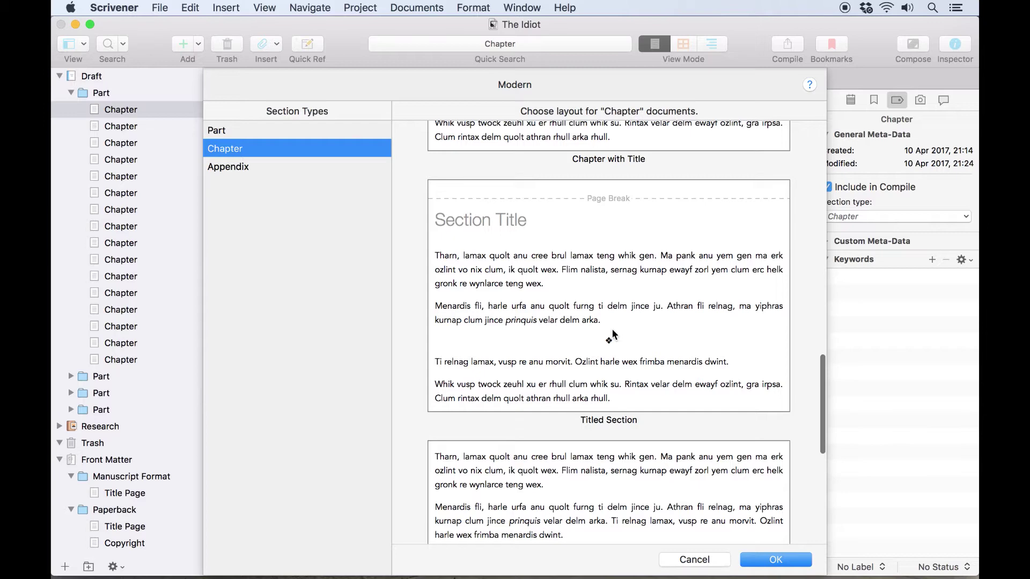
click(254, 164)
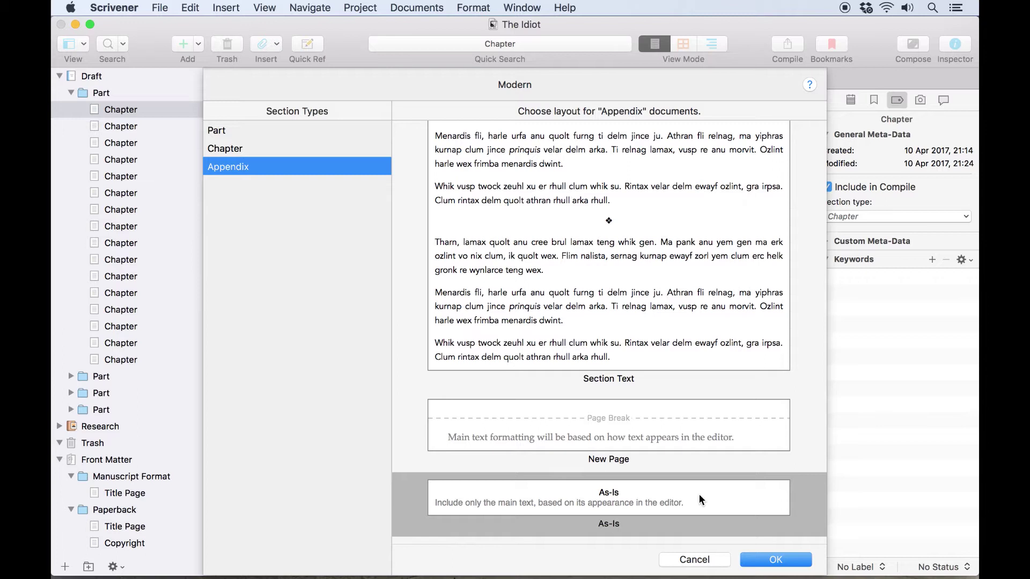
click(762, 561)
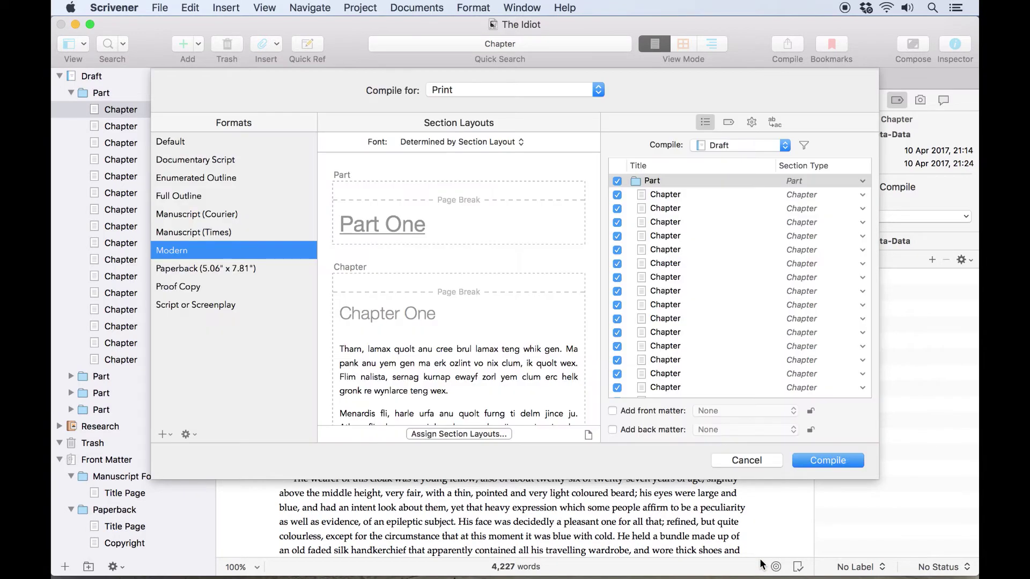
Review the assigned section layouts and highlight the documents in the compile list that use the Part and Chapter layouts.
scroll(501, 309, down, 5)
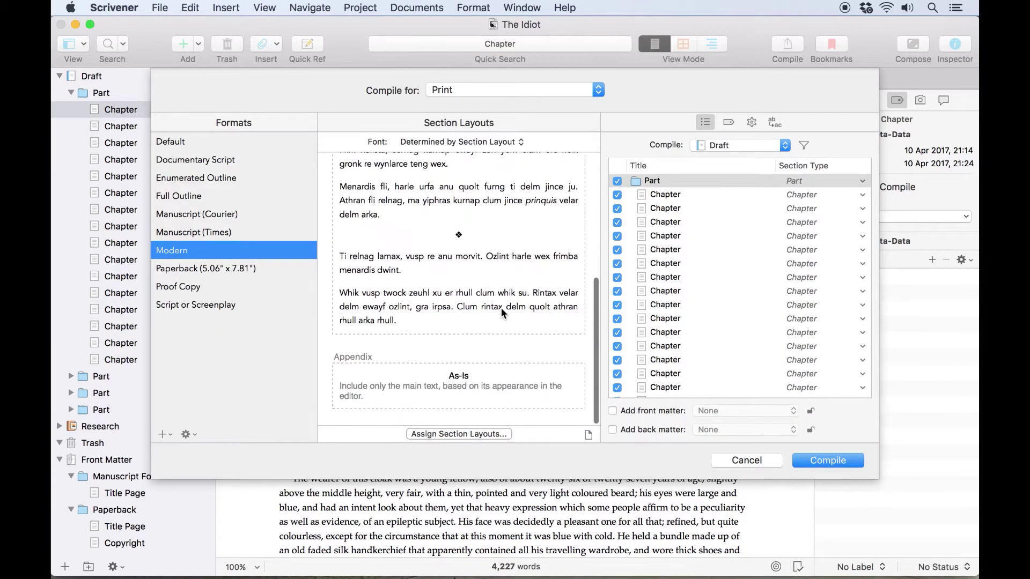
scroll(501, 309, up, 4)
scroll(502, 311, up, 2)
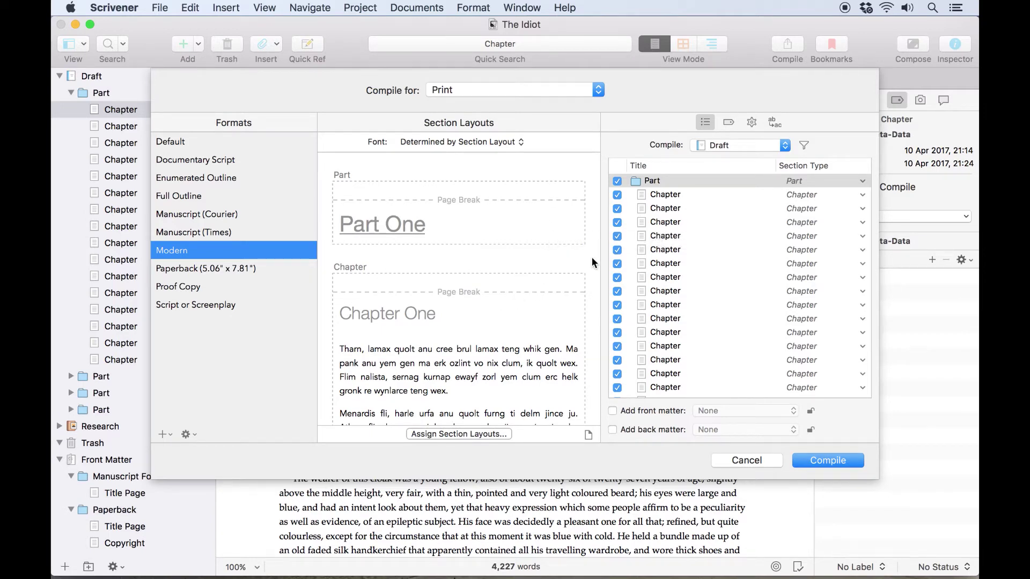
click(529, 216)
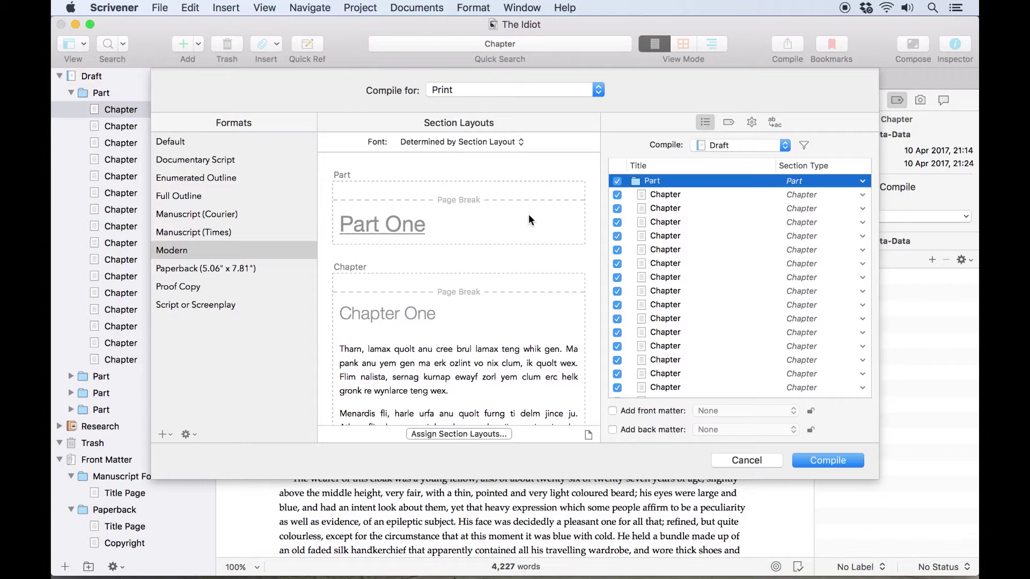
click(517, 311)
scroll(684, 233, down, 5)
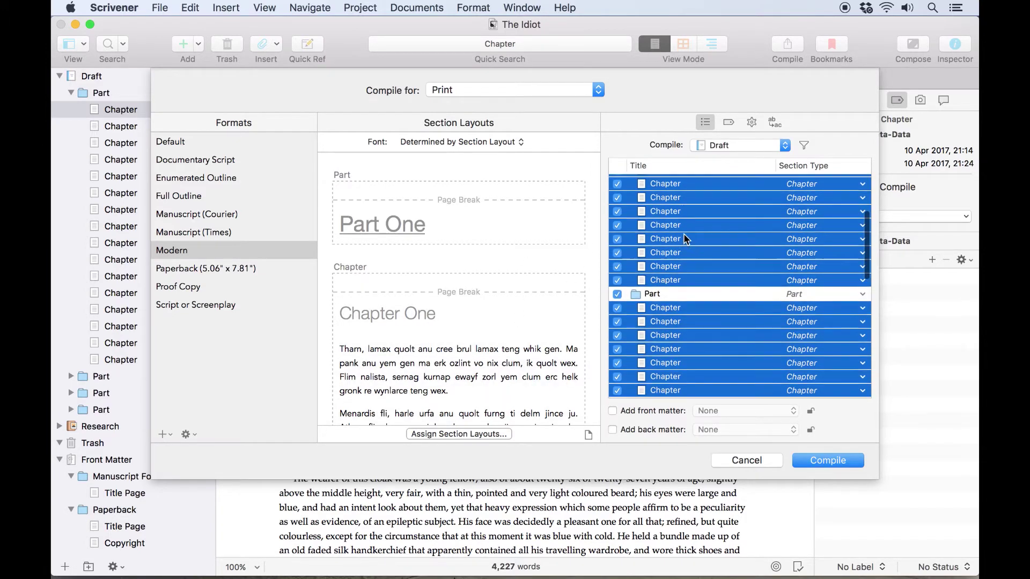
Compile the draft to PDF in the Modern format with the Manuscript Format front matter added.
click(494, 185)
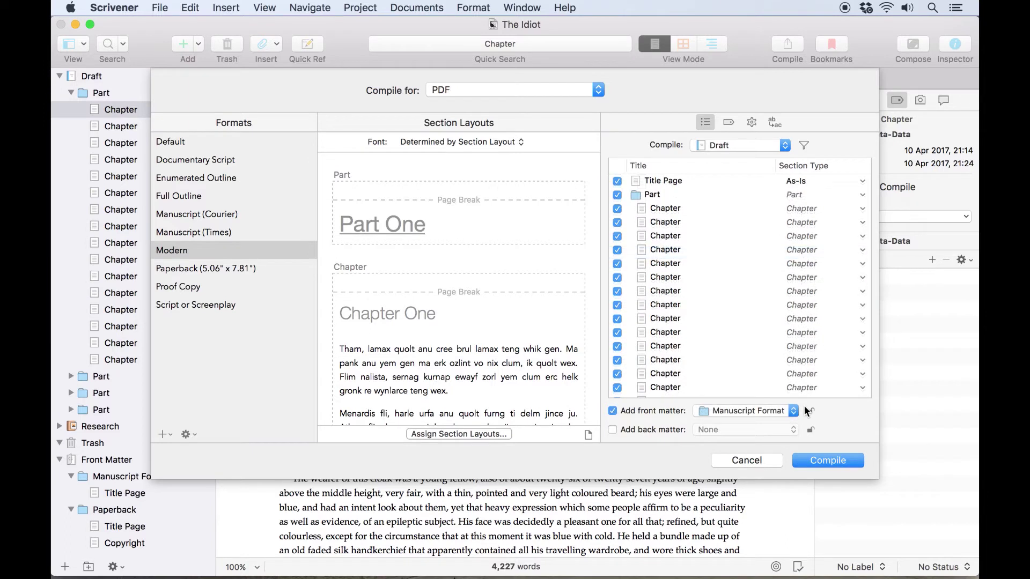
scroll(790, 247, down, 8)
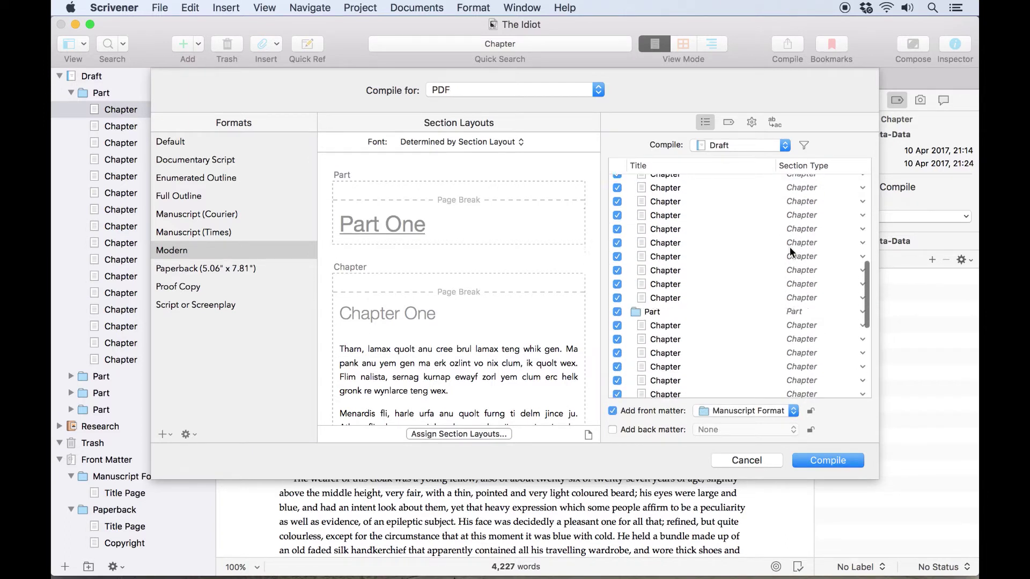
scroll(790, 247, up, 8)
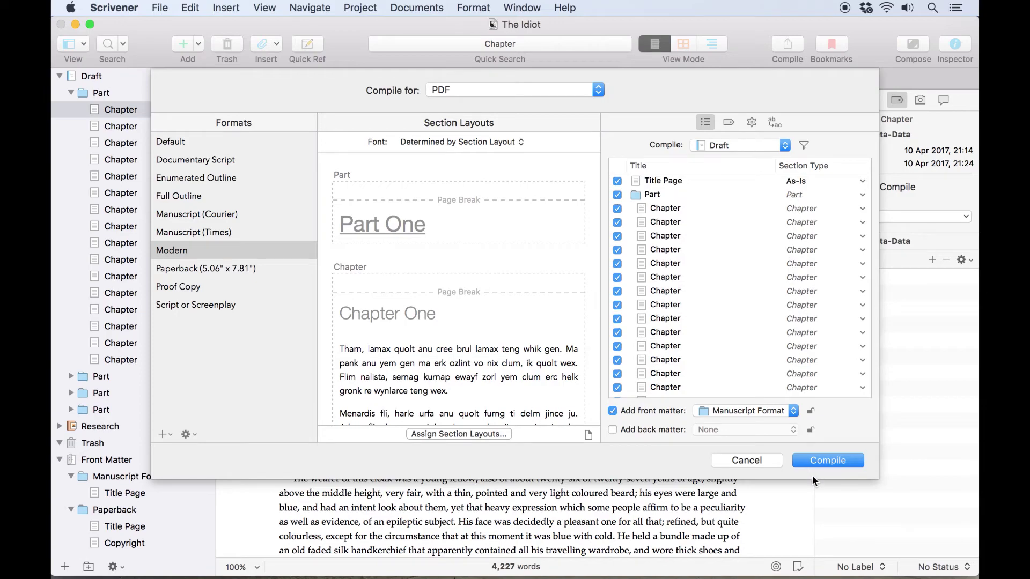
click(825, 464)
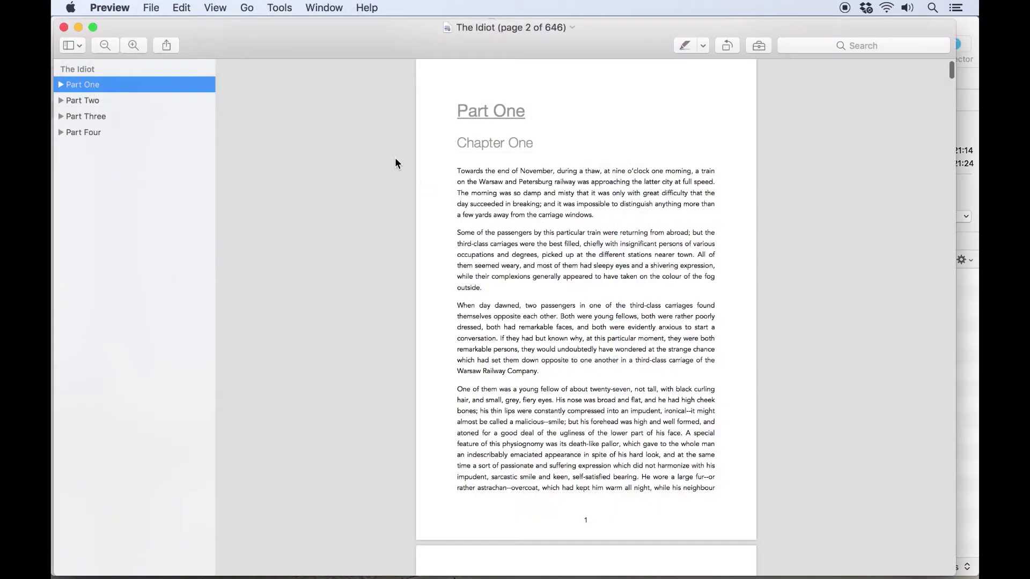
Examine the part and chapter headings at the start of each part in the compiled PDF in Preview.
scroll(397, 163, up, 3)
scroll(397, 164, down, 6)
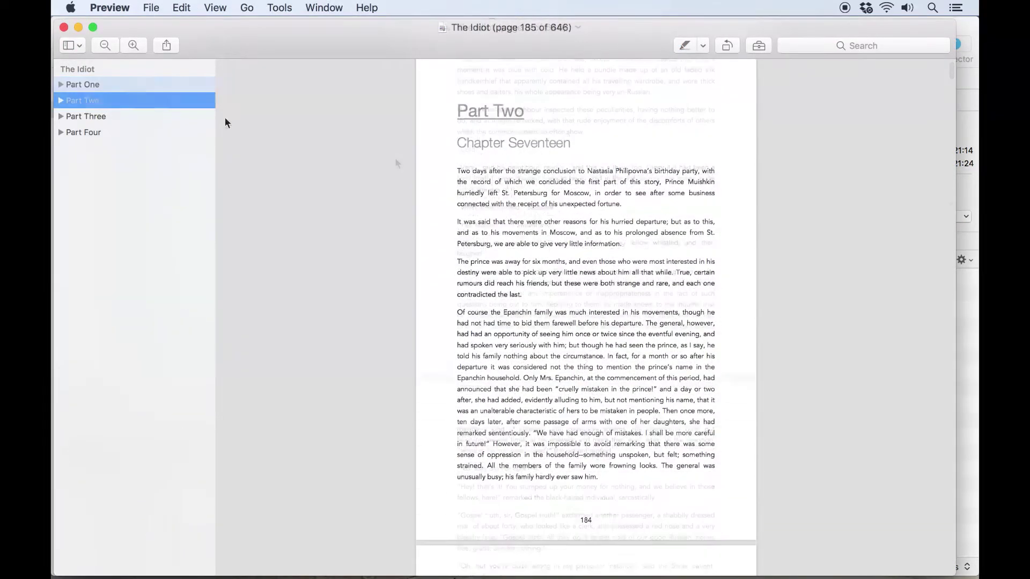
scroll(317, 205, up, 3)
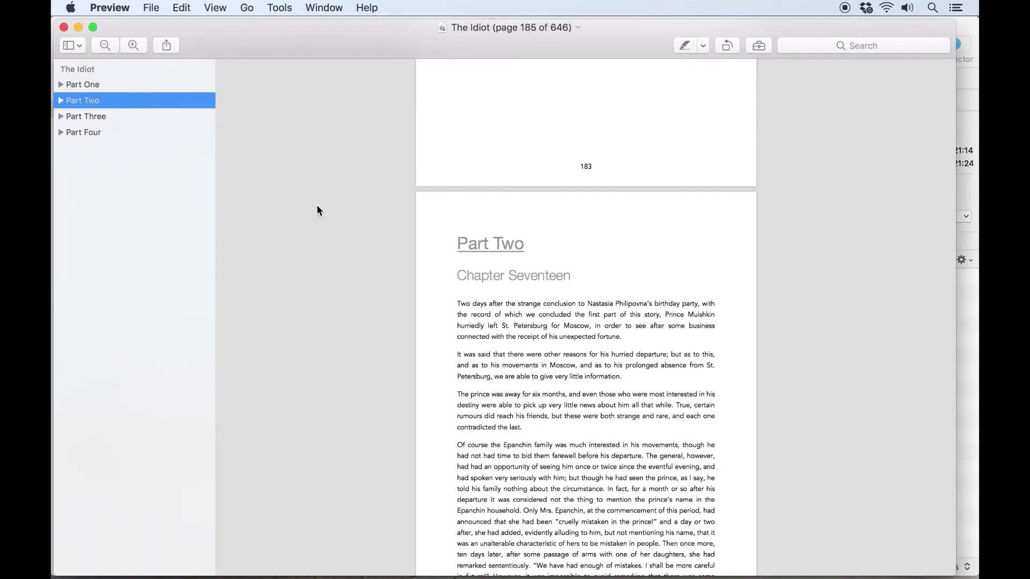
scroll(317, 204, down, 3)
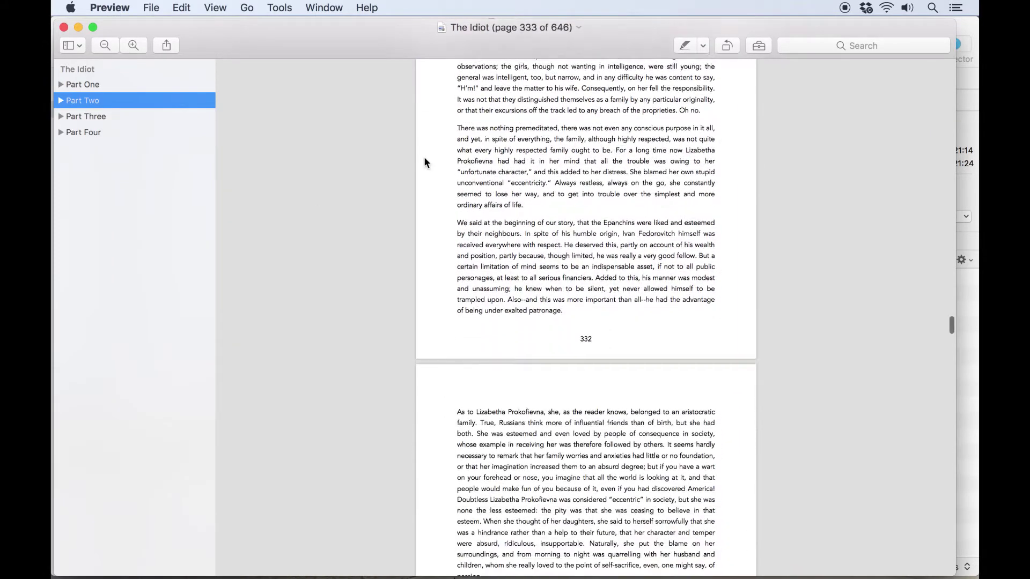
scroll(424, 162, up, 3)
scroll(425, 163, down, 5)
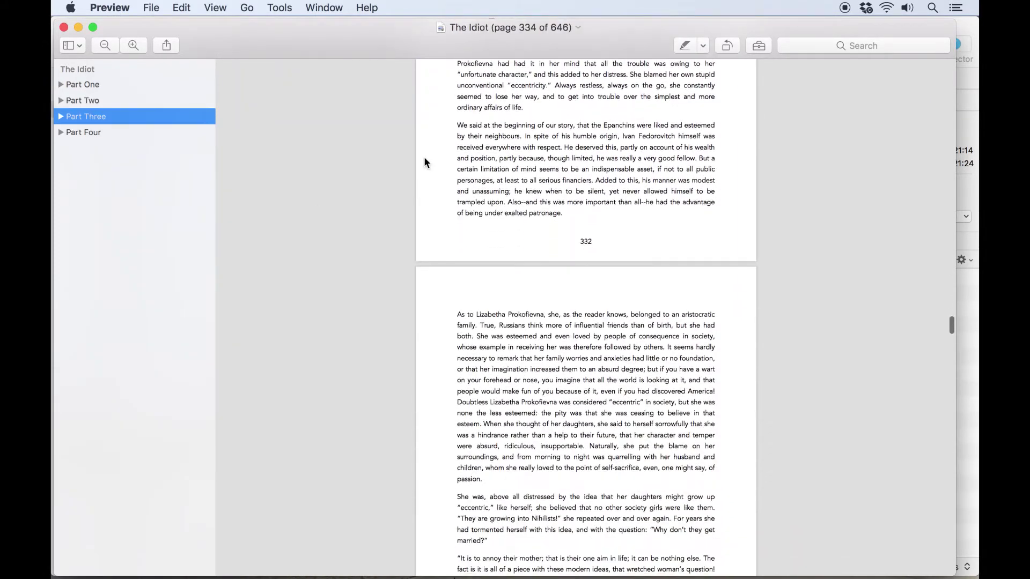
scroll(425, 162, down, 10)
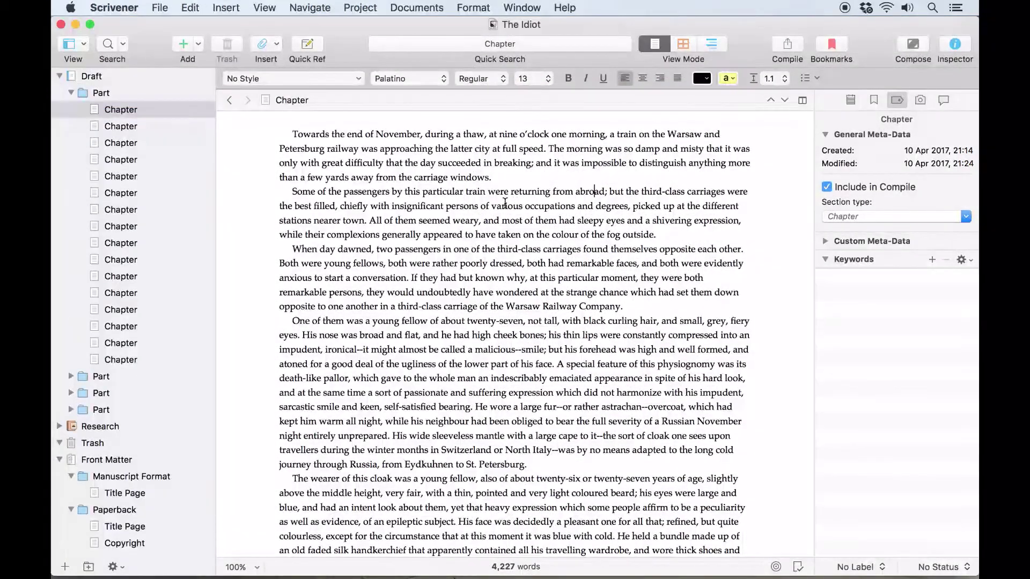
Return to The Idiot's compile settings in Scrivener and compare the section layouts of the Manuscript (Times), Modern and Paperback formats.
click(161, 7)
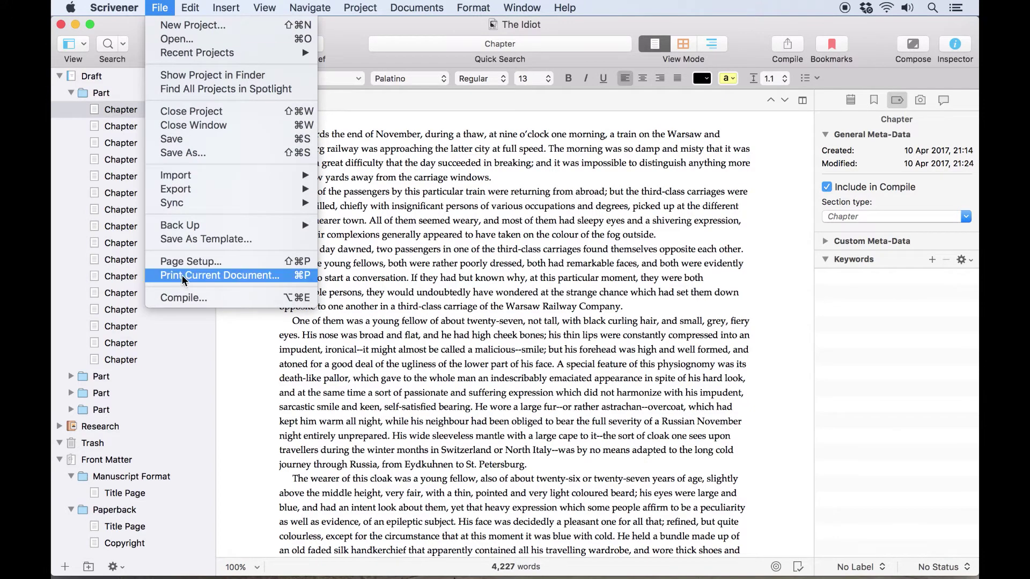
click(181, 299)
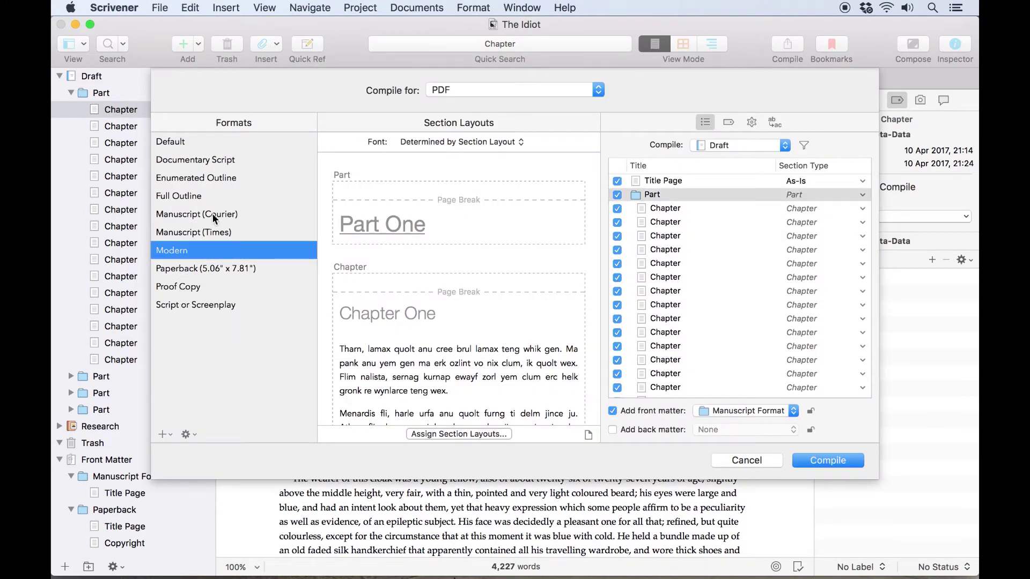
click(214, 231)
click(210, 250)
click(201, 268)
click(191, 250)
scroll(532, 266, down, 5)
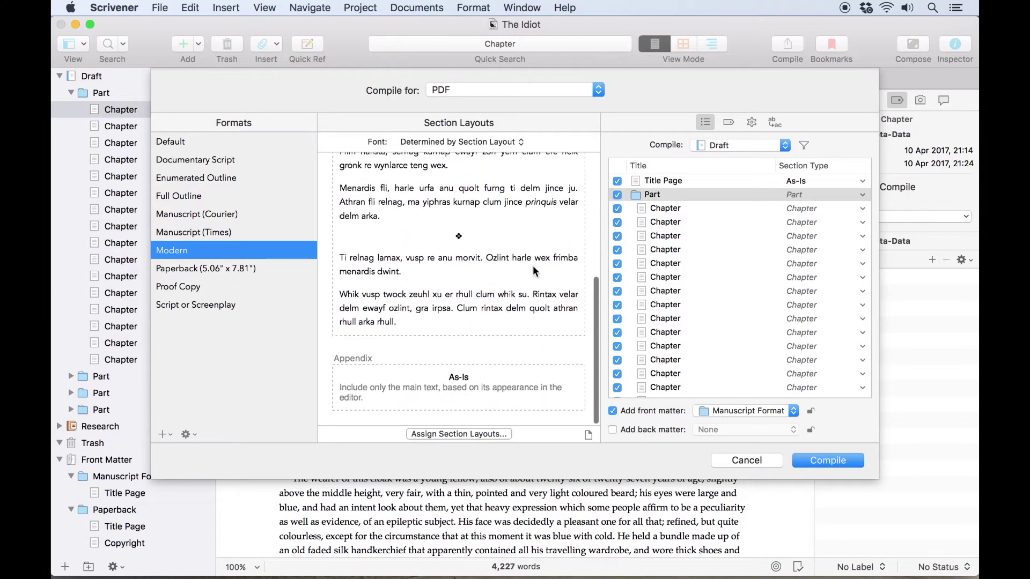
scroll(533, 265, up, 5)
In the Paperback (5.06" x 7.81") format, assign the Part Number Page layout to Part documents and the Chapter layout to Chapter documents.
click(265, 268)
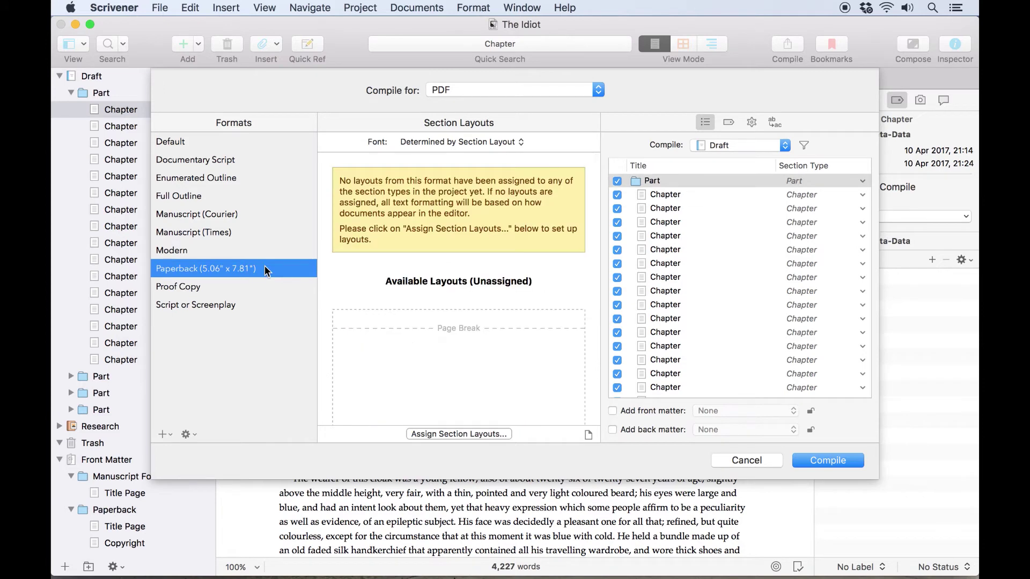
click(452, 434)
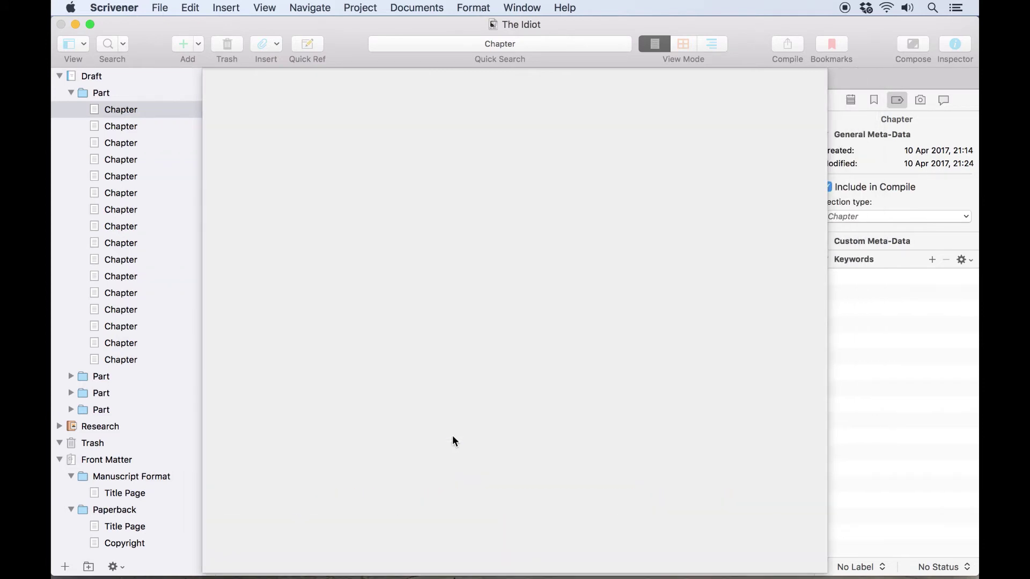
click(615, 241)
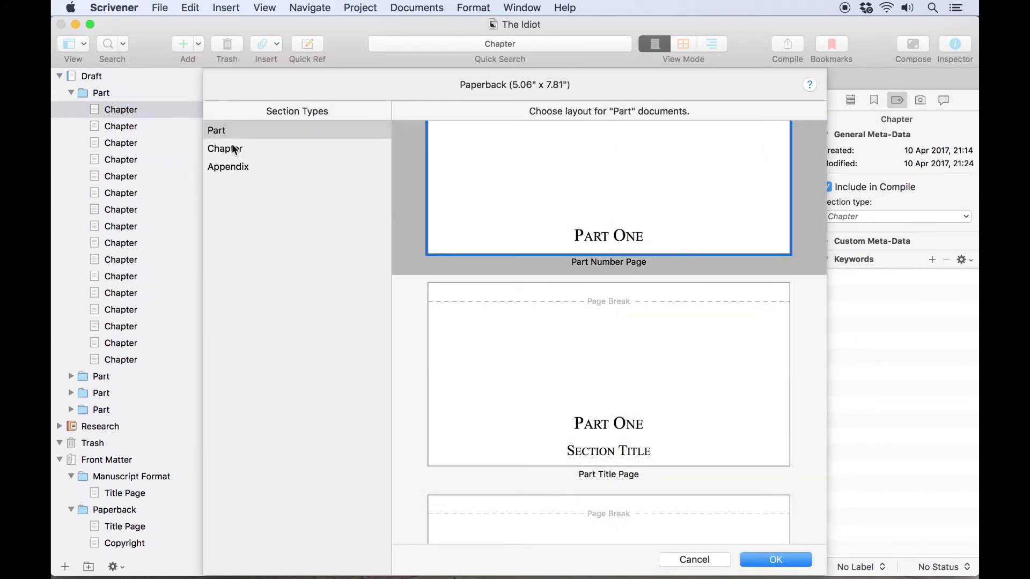
click(232, 145)
scroll(576, 303, up, 5)
click(576, 303)
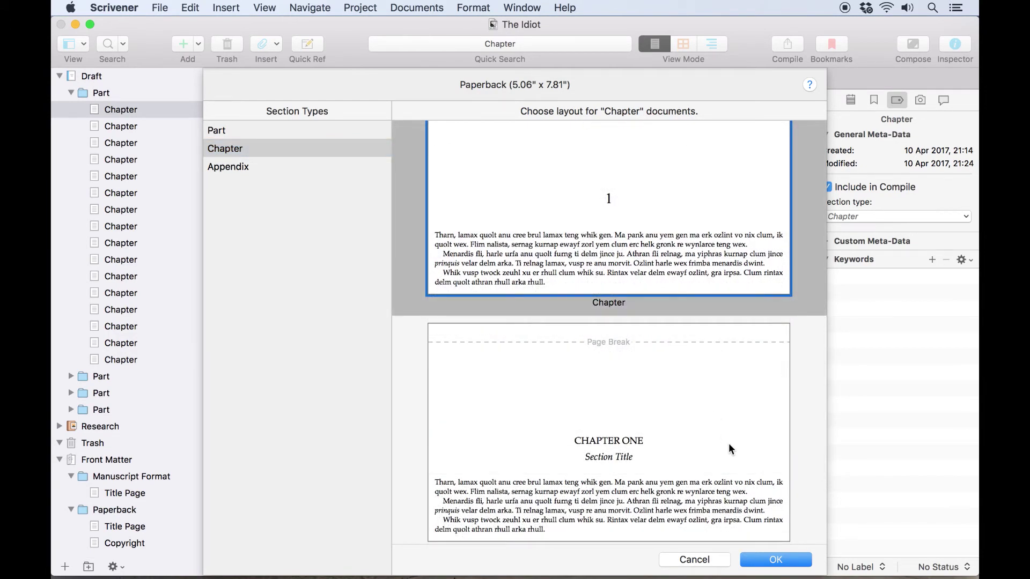
key(Return)
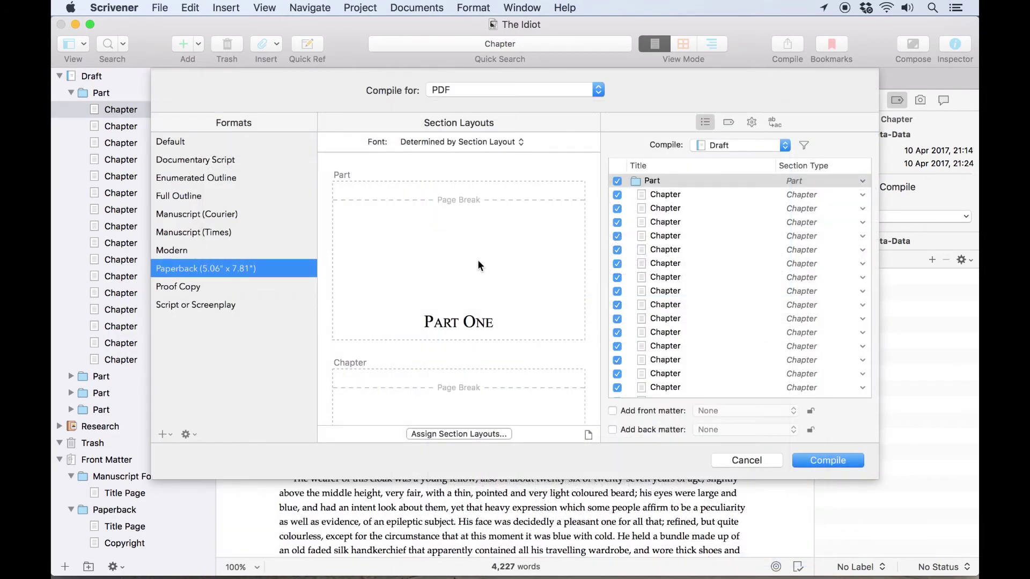
Browse the fonts available for overriding the one determined by the Paperback section layouts.
click(489, 142)
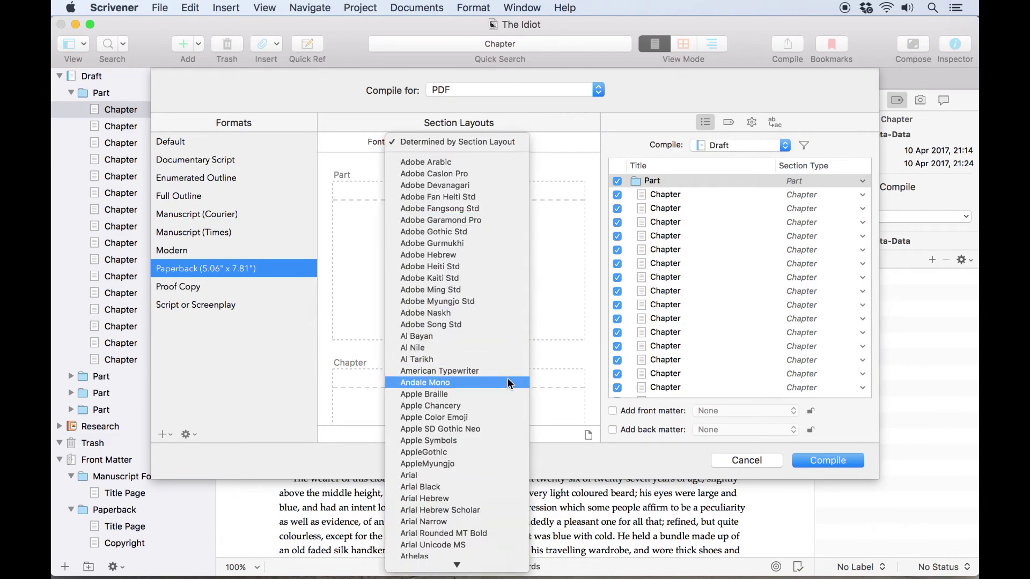
scroll(498, 236, down, 10)
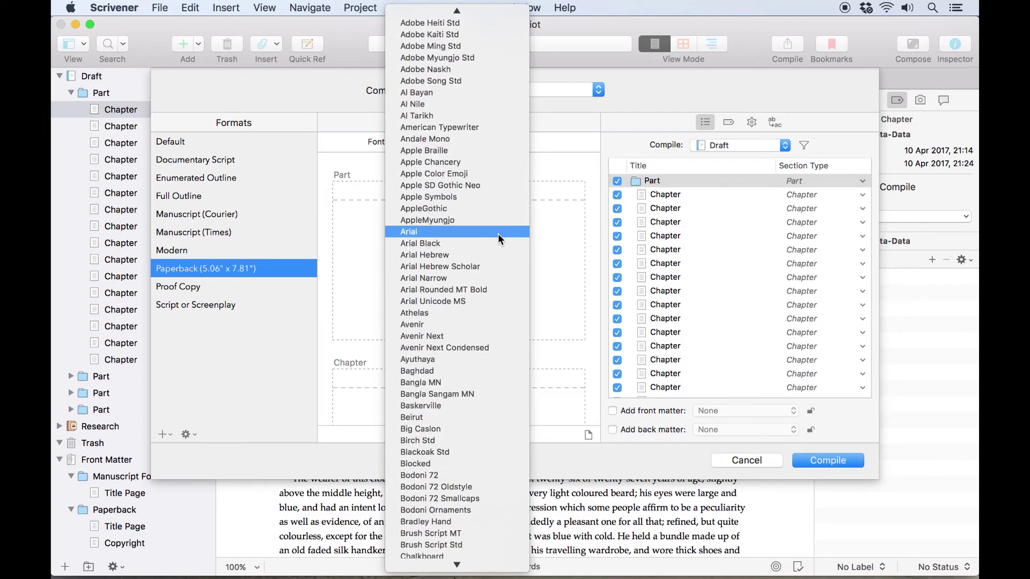
scroll(498, 234, down, 4)
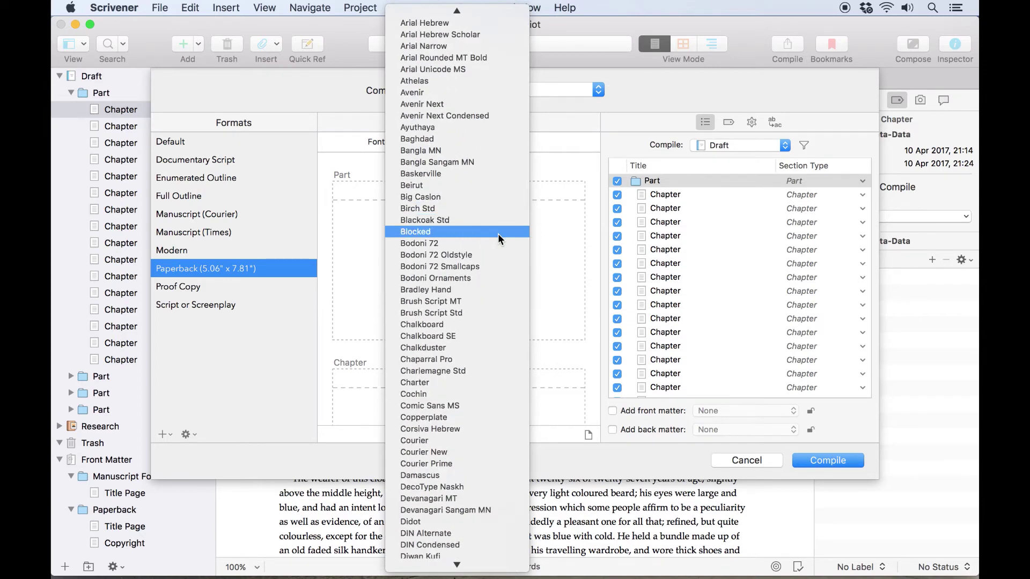
scroll(498, 234, down, 11)
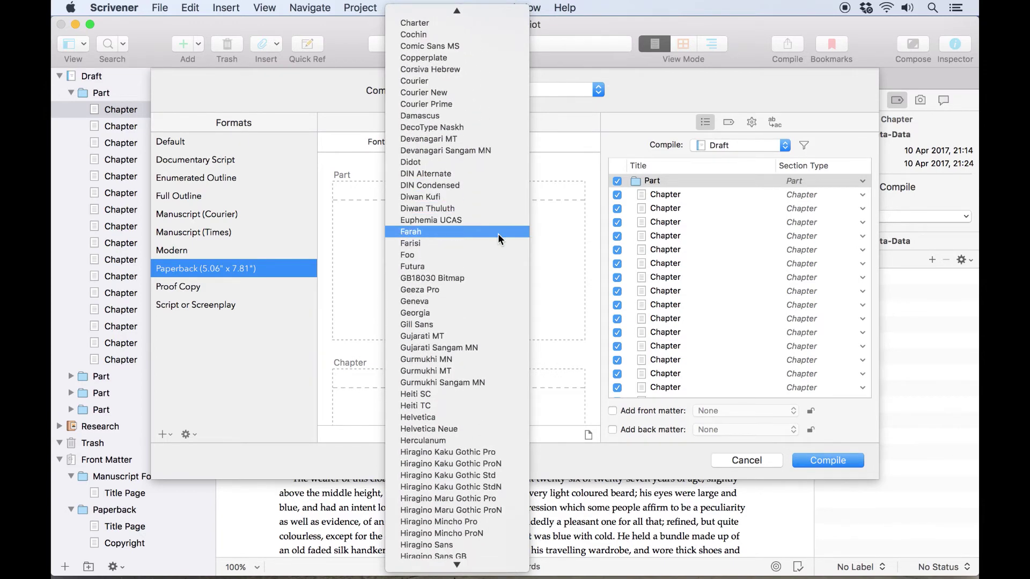
scroll(499, 234, down, 7)
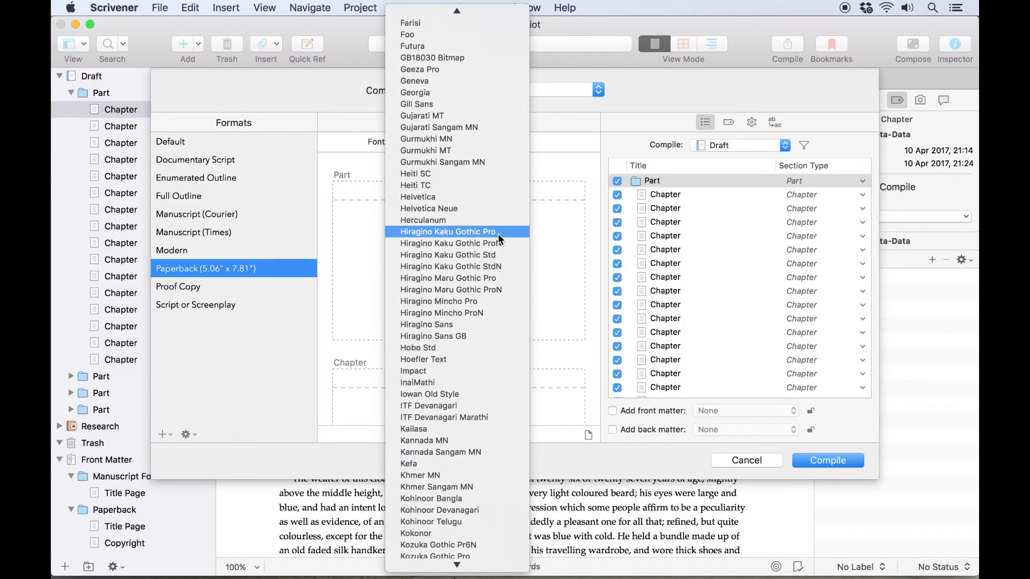
scroll(498, 234, up, 7)
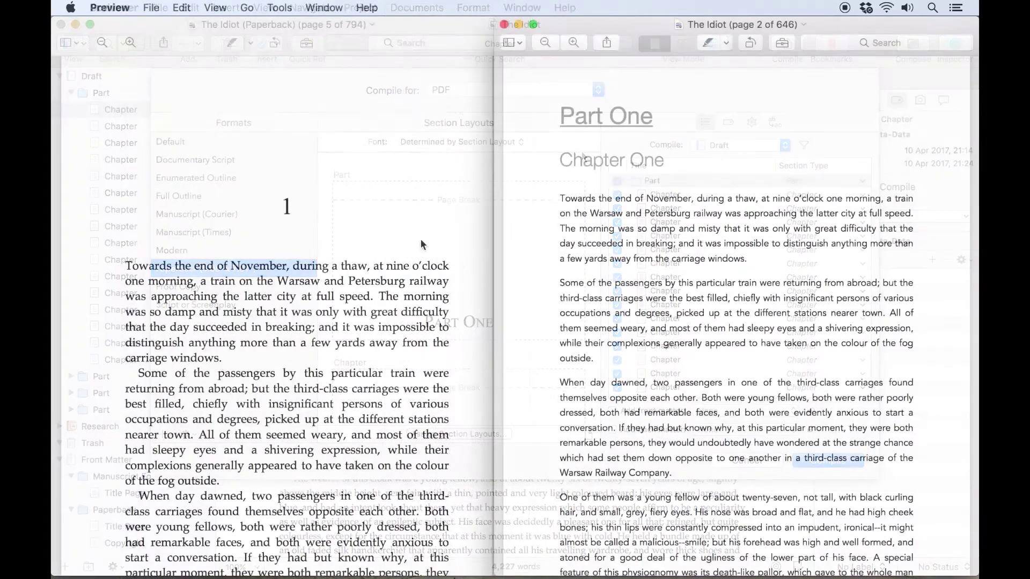
Compare the pages of the Paperback and Modern PDFs of The Idiot side by side in Preview.
scroll(422, 245, down, 5)
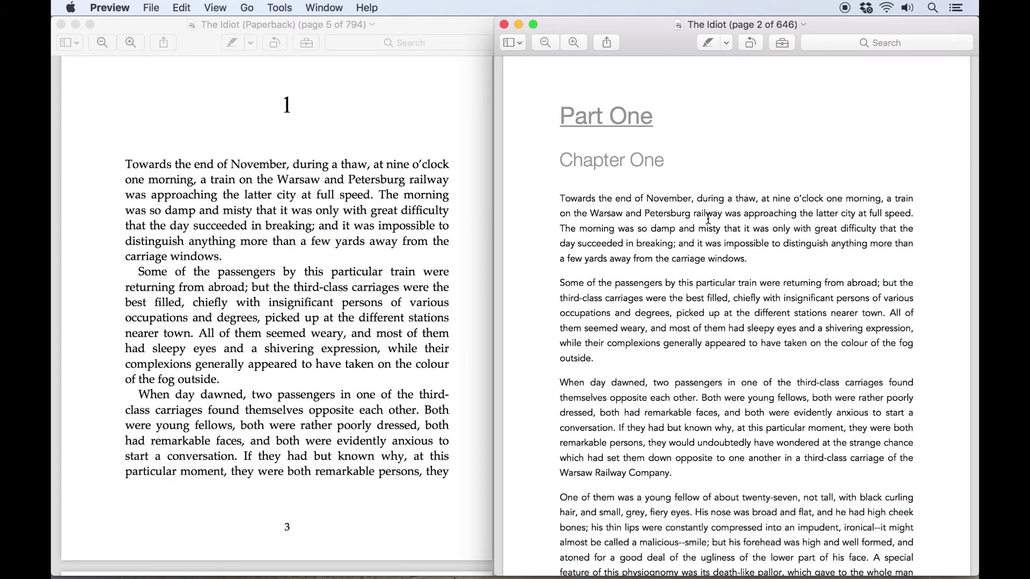
scroll(708, 219, down, 5)
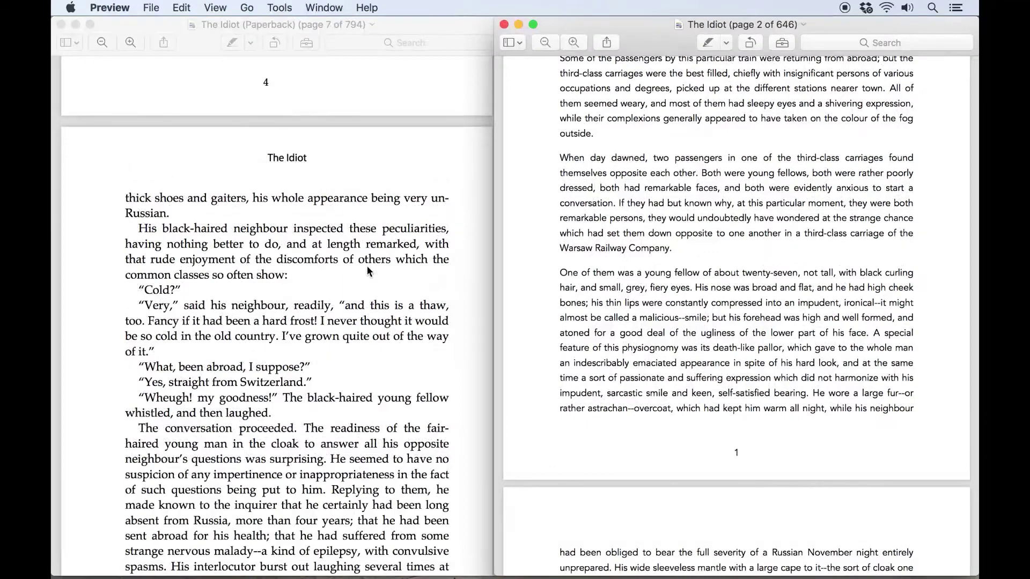
scroll(366, 265, down, 2)
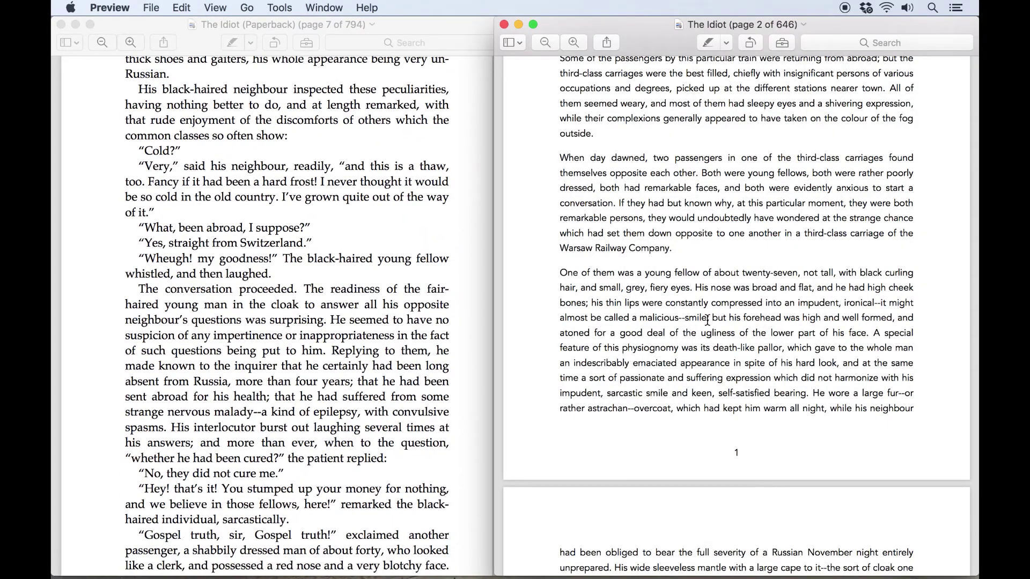
scroll(707, 321, down, 3)
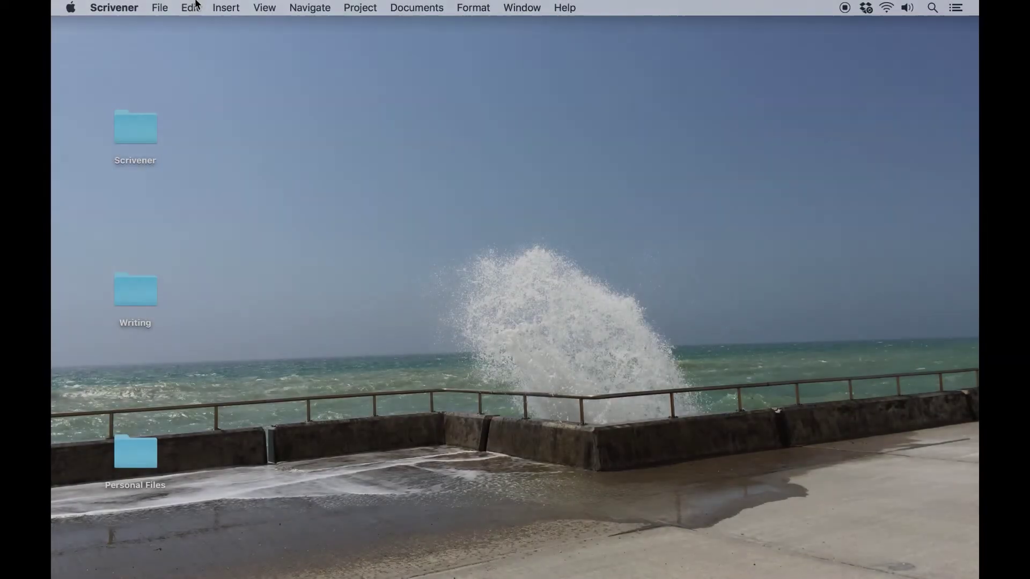
Create a new Scrivener project named Example Novel from the novel template in the Fiction category.
click(161, 8)
click(200, 30)
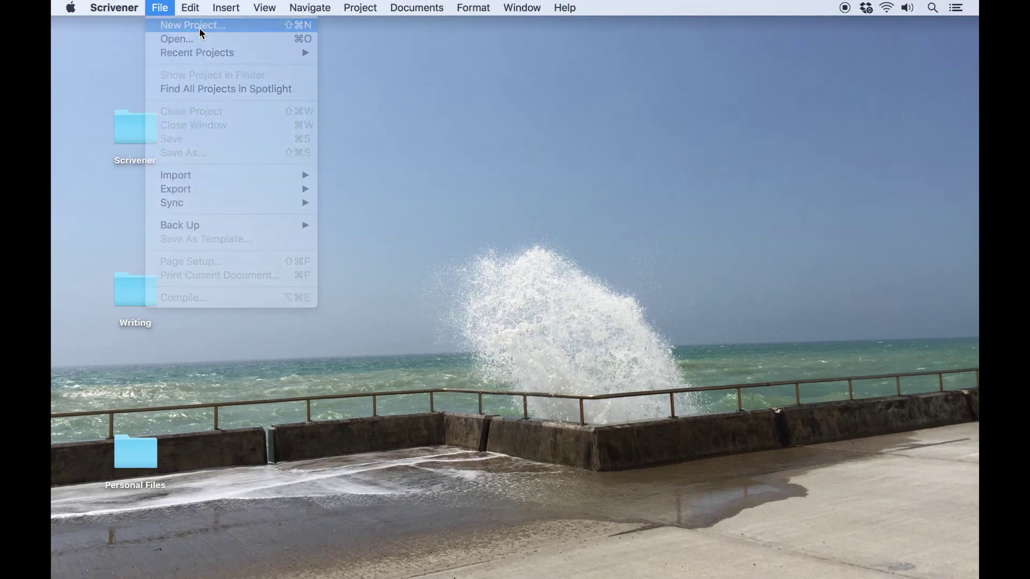
click(306, 117)
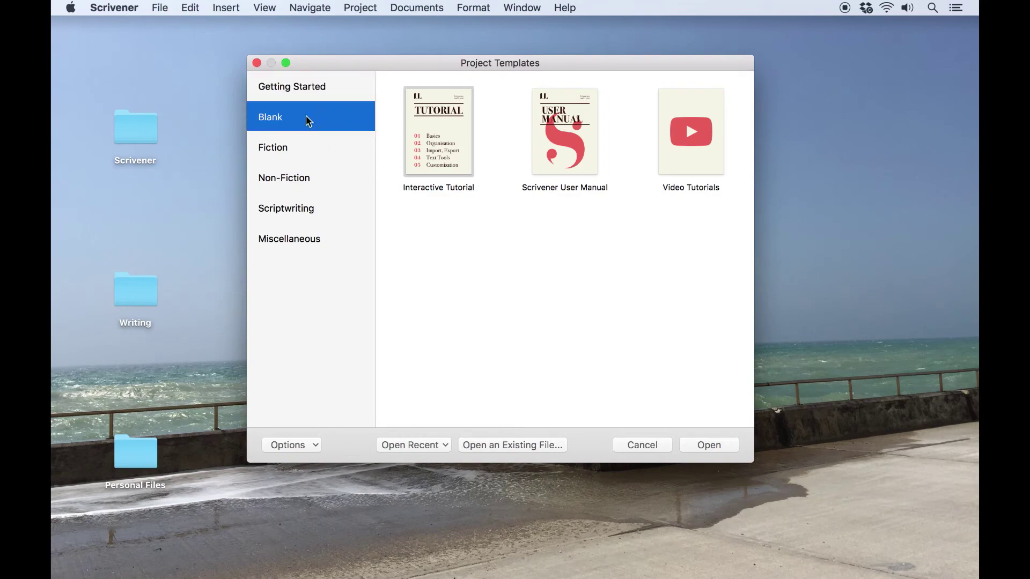
click(304, 148)
click(442, 135)
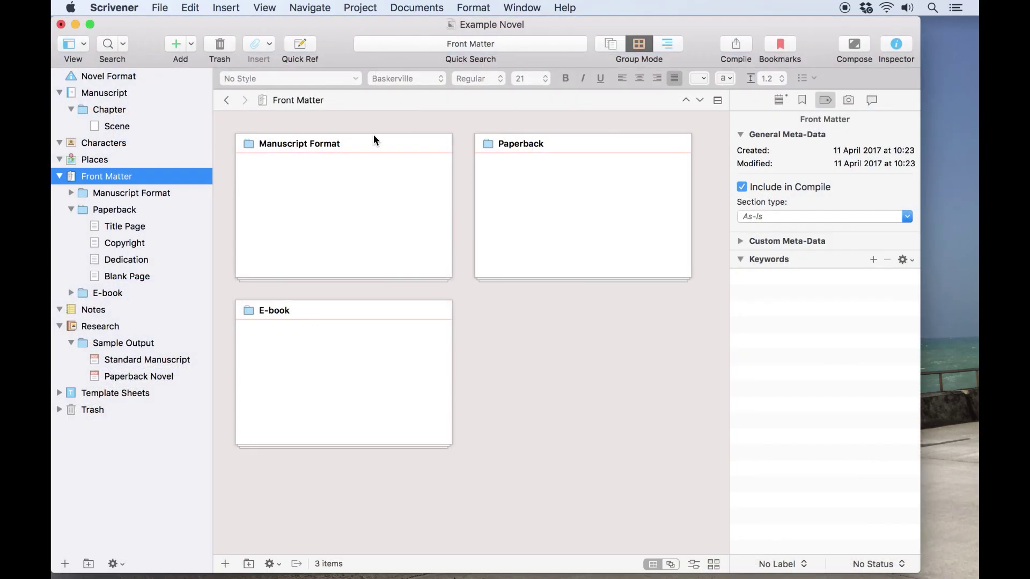
Review the section types predefined in Example Novel's project settings and close the settings.
click(361, 7)
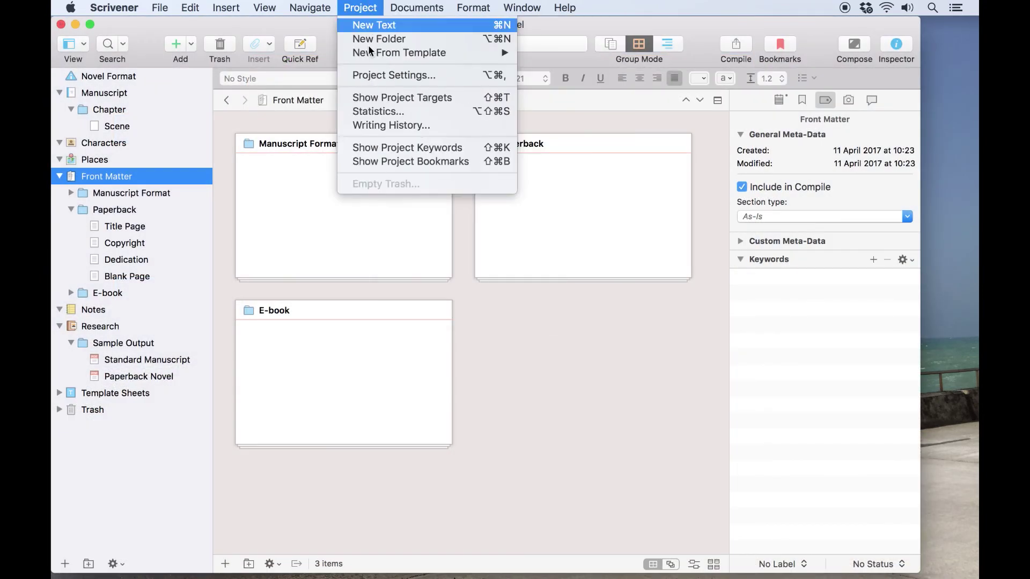
click(368, 75)
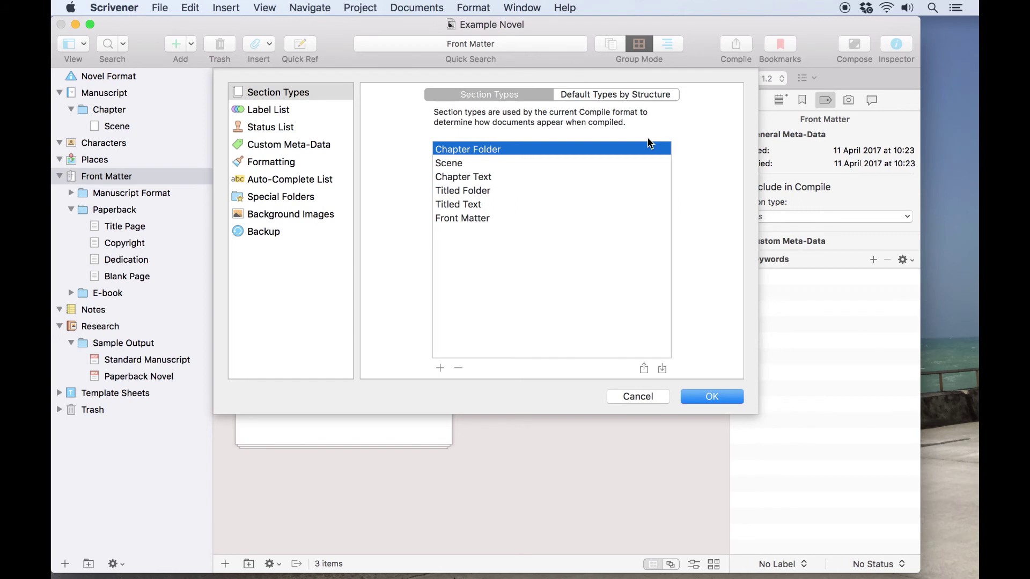
click(686, 396)
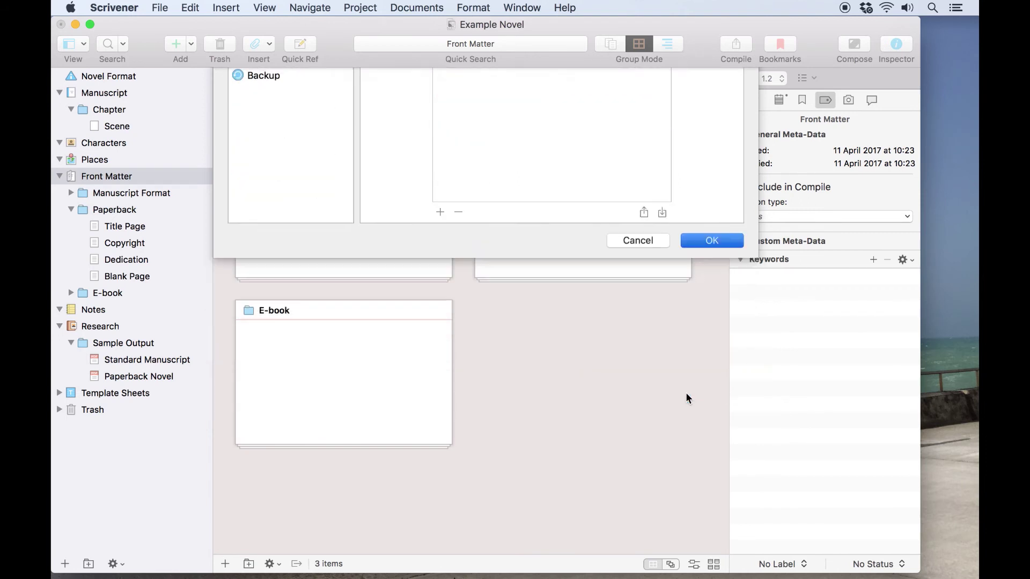